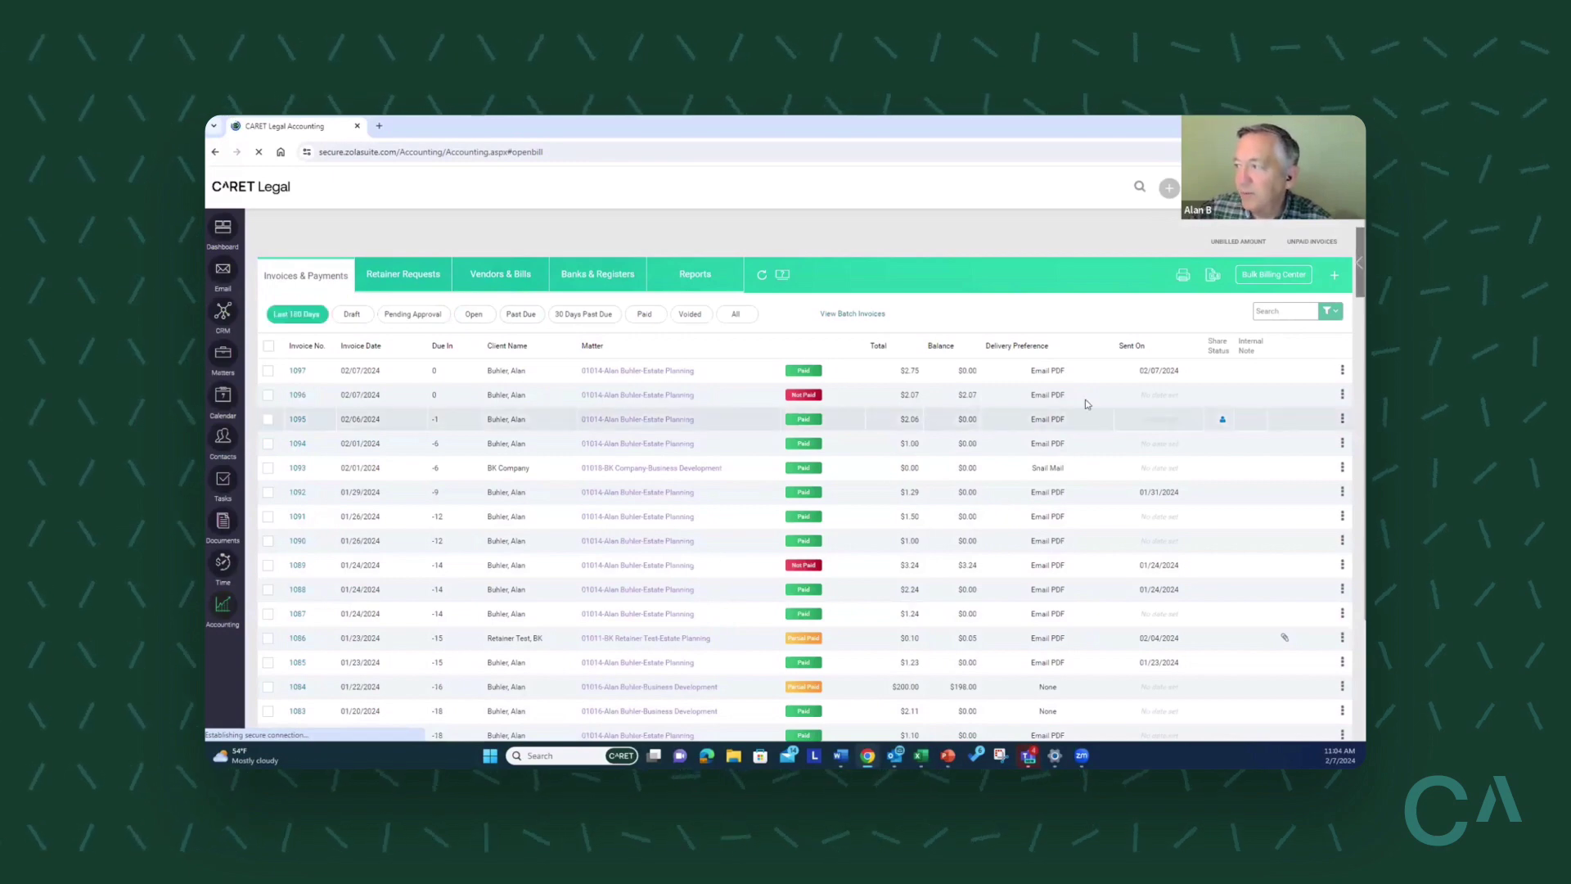
Start an email sending the unpaid 02/07/2024 invoice as an attachment with a payment link, addressed to the matter's primary client.
{"action": "left_click", "coordinate": [1342, 410]}
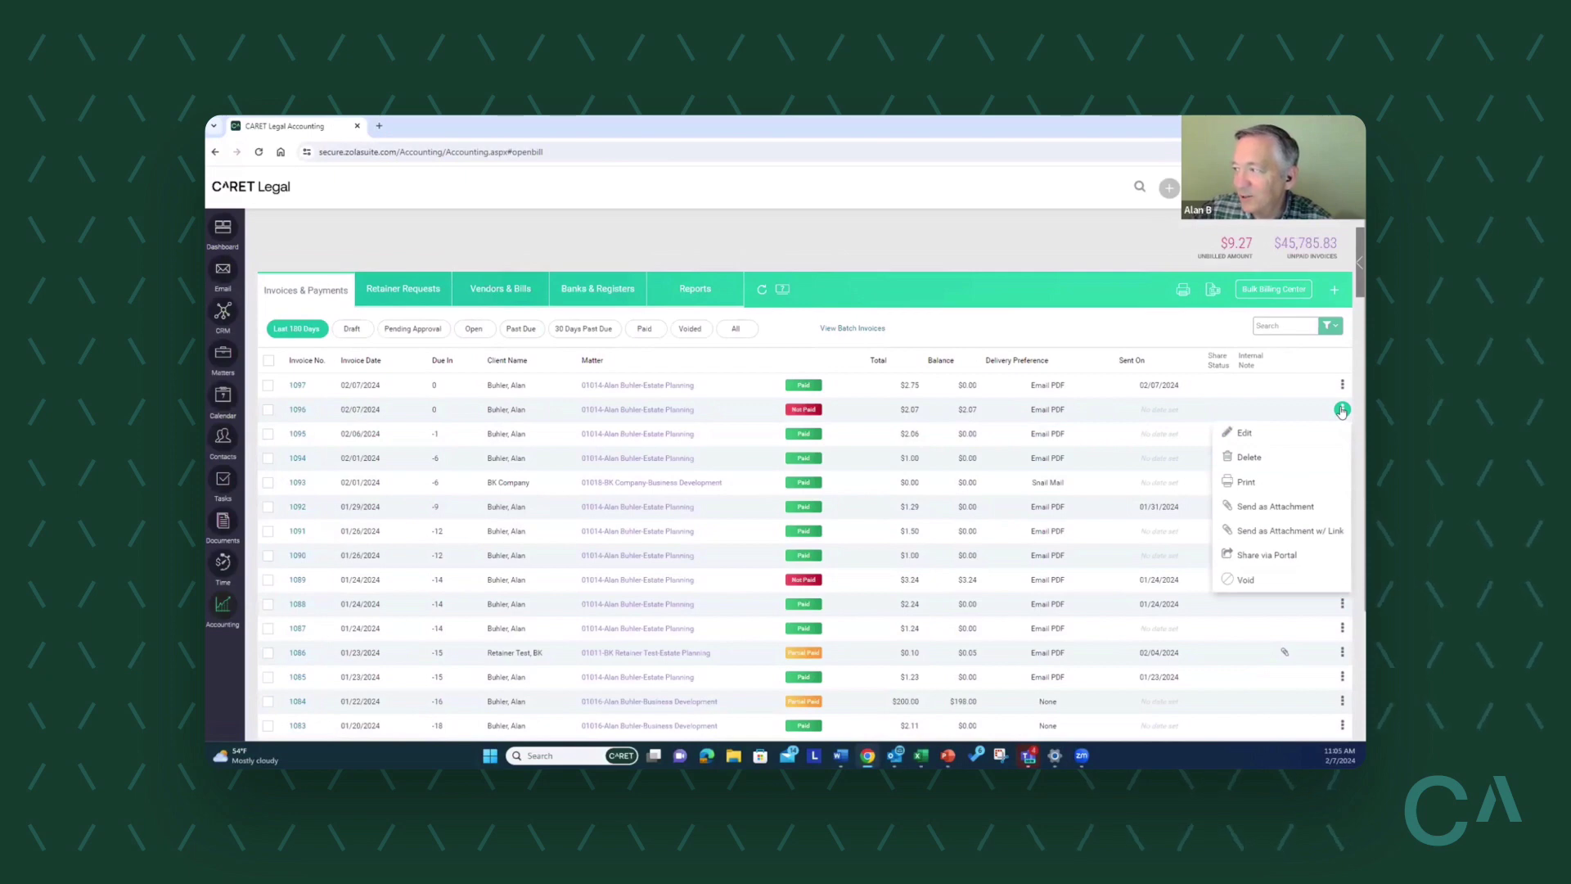
{"action": "left_click", "coordinate": [1266, 532]}
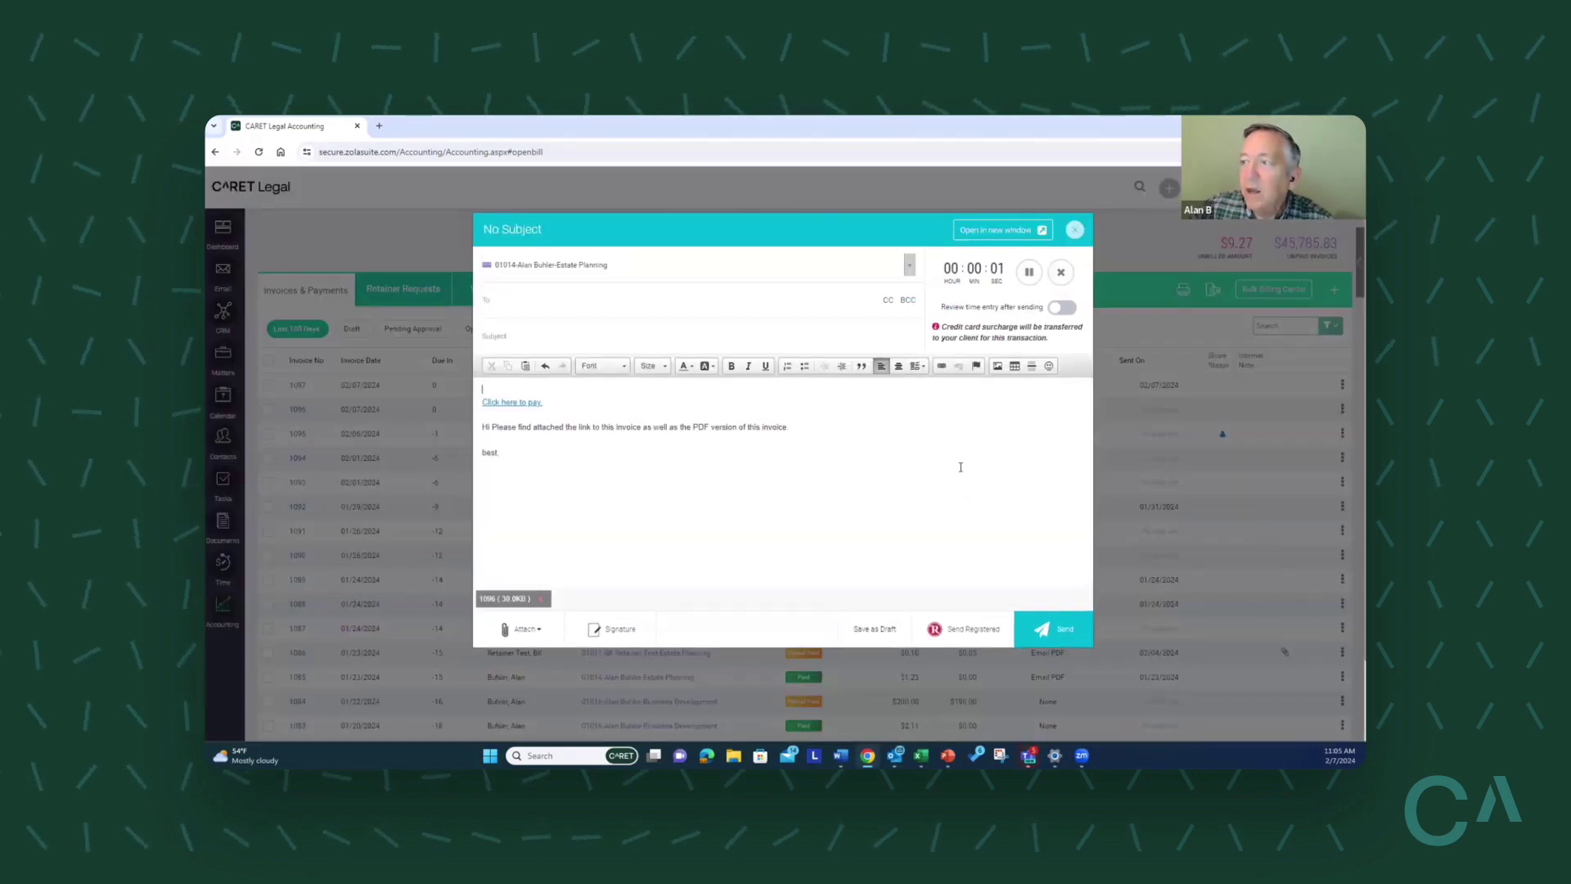
{"action": "left_click", "coordinate": [526, 304]}
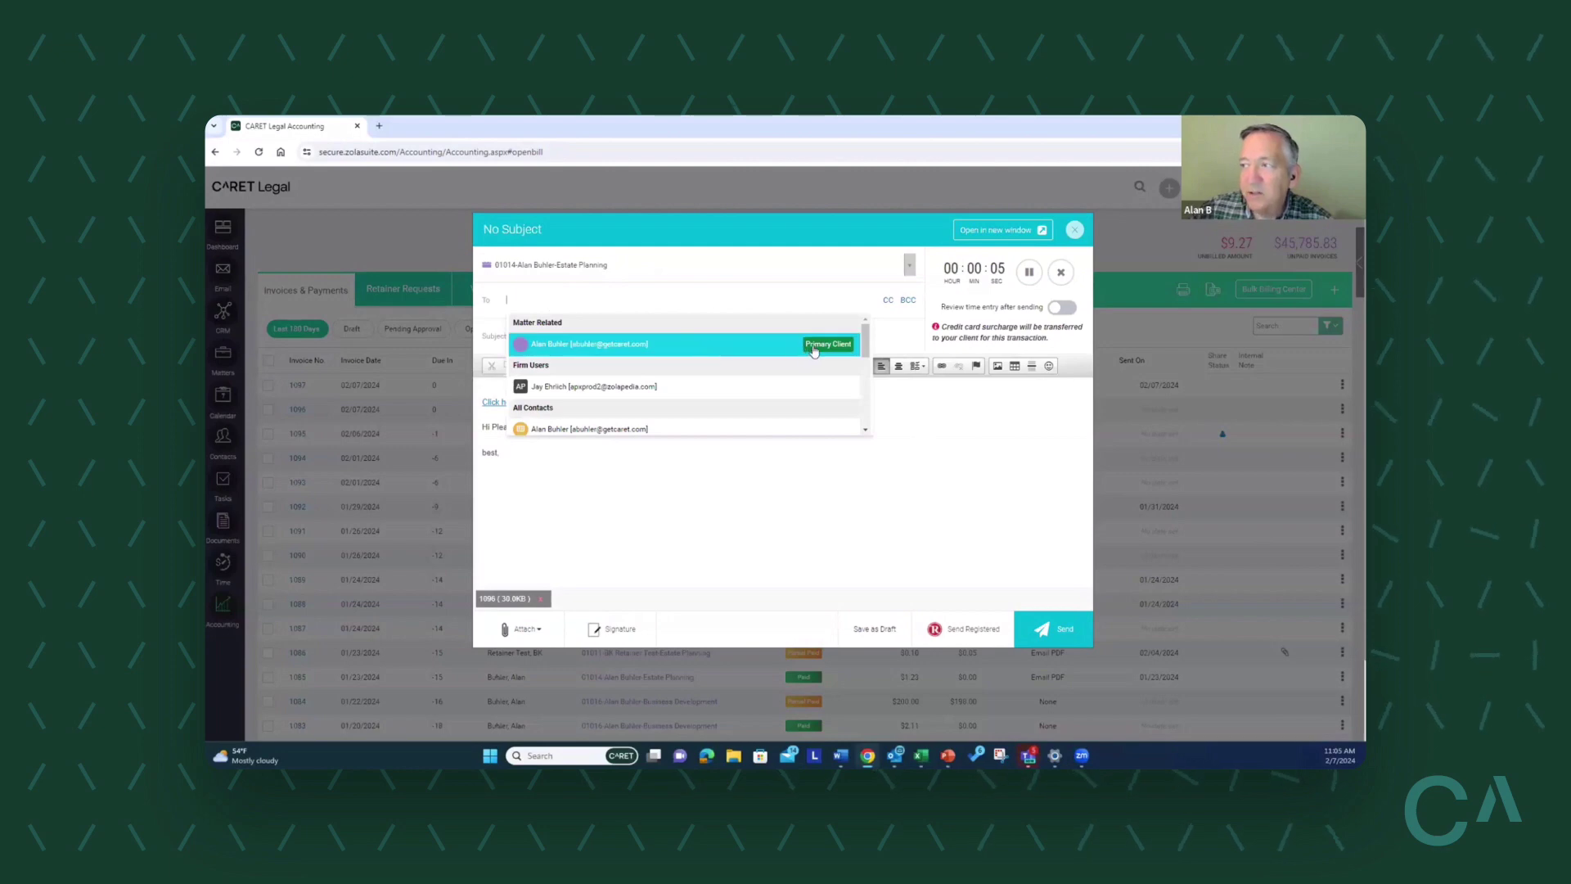
{"action": "left_click", "coordinate": [814, 350]}
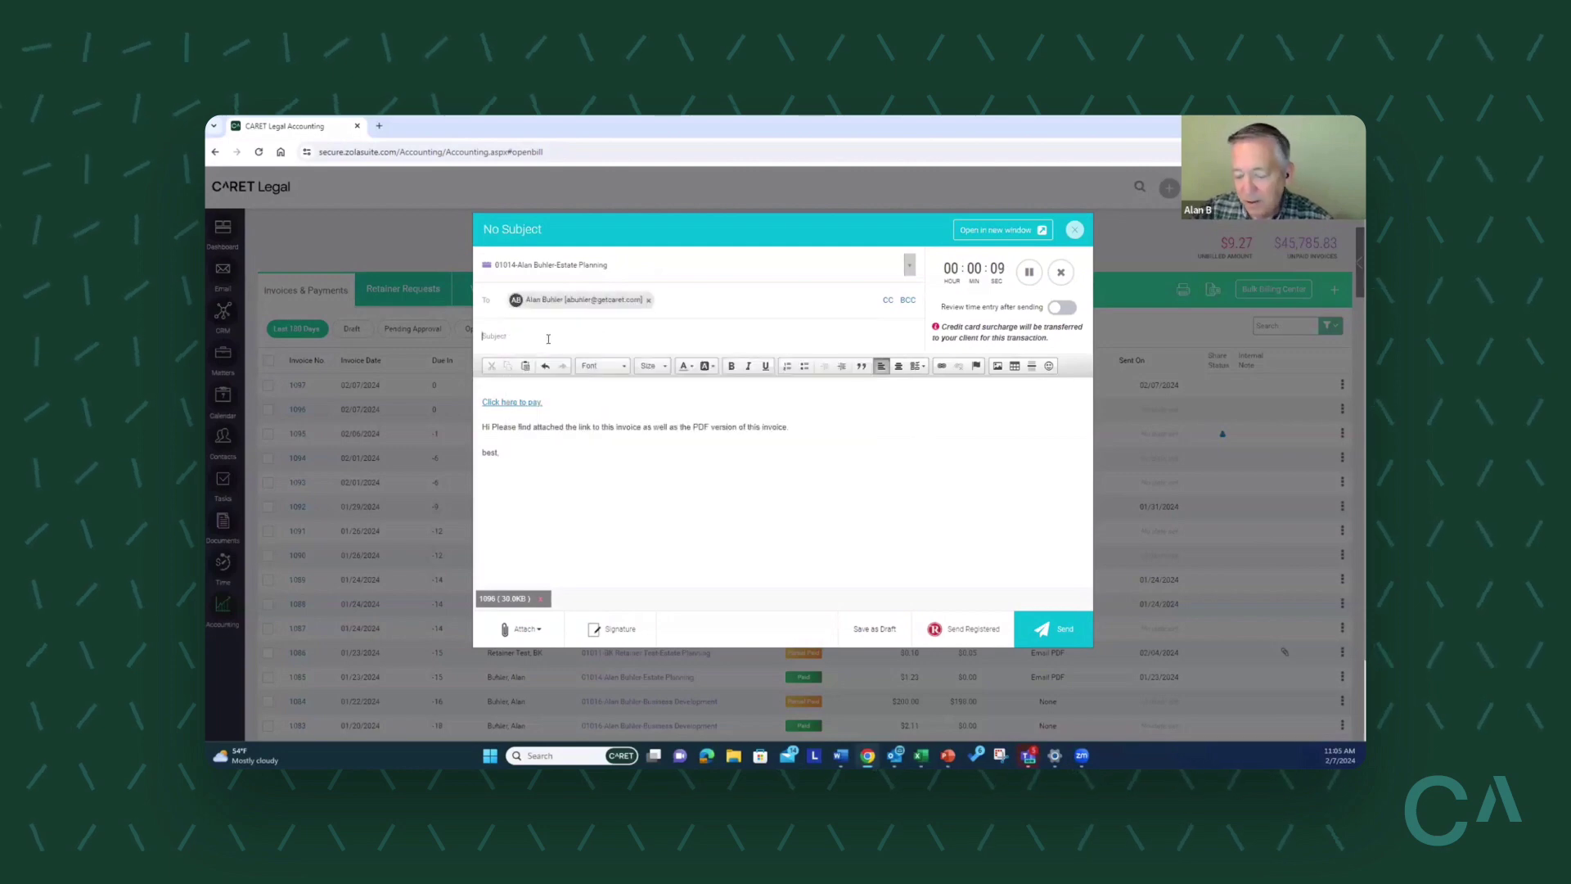
Set the email's subject to "invoice for Jan".
{"action": "type", "text": "her"}
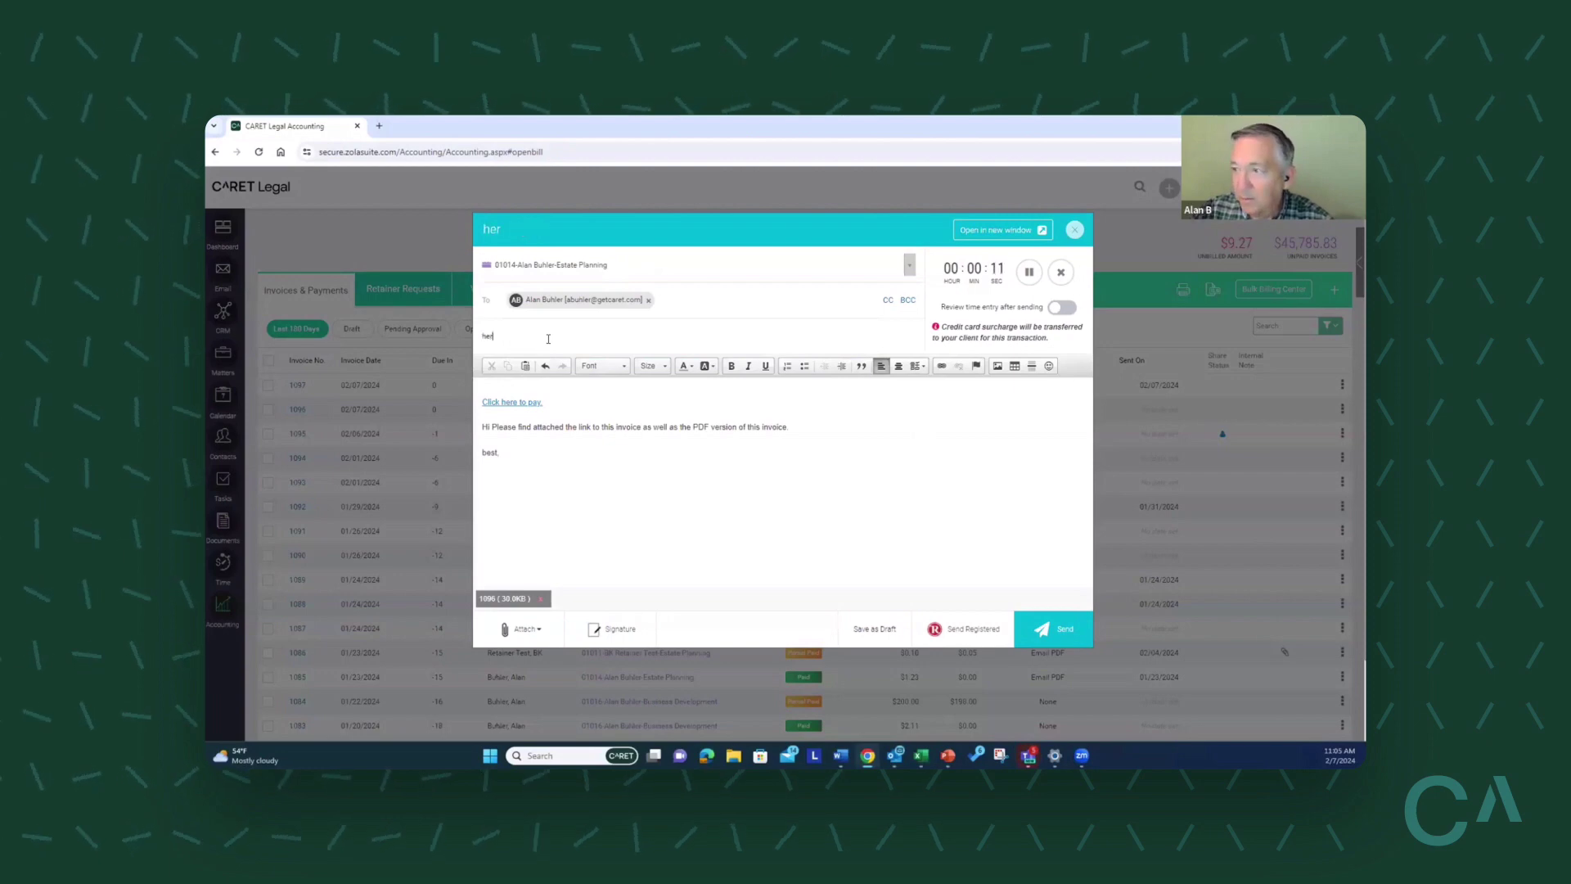
{"action": "key", "text": "BackSpace"}
{"action": "key", "text": "BackSpace"}
{"action": "key", "text": "BackSpace"}
{"action": "type", "text": "invoice for Jan"}
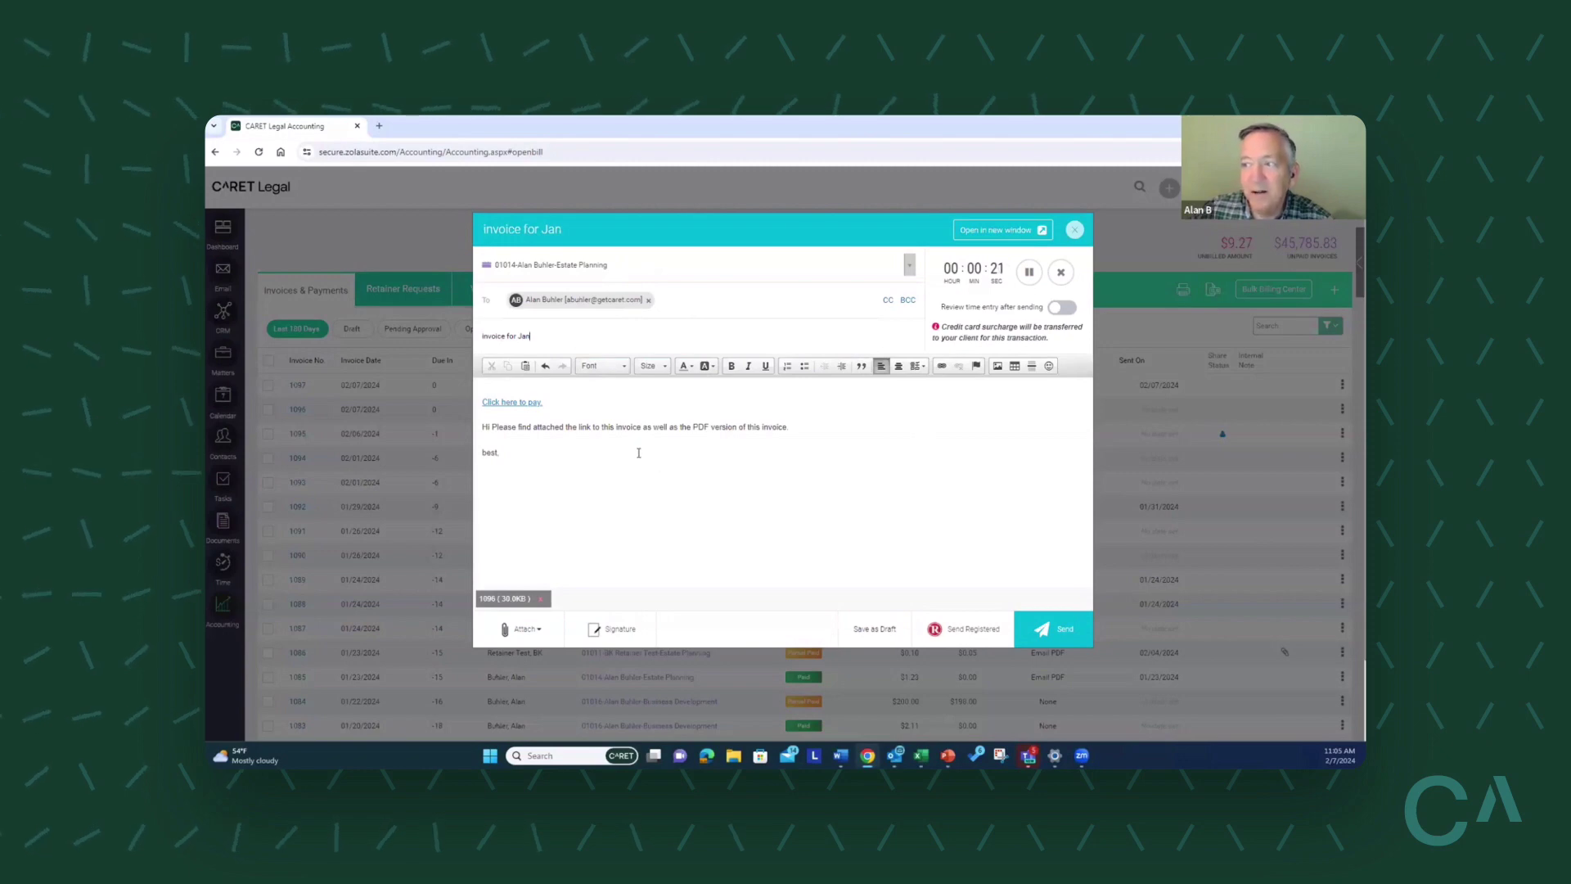
Insert the text "add an extra line" below the payment link in the message body and send the email.
{"action": "left_click", "coordinate": [615, 412]}
{"action": "type", "text": "add an extra line"}
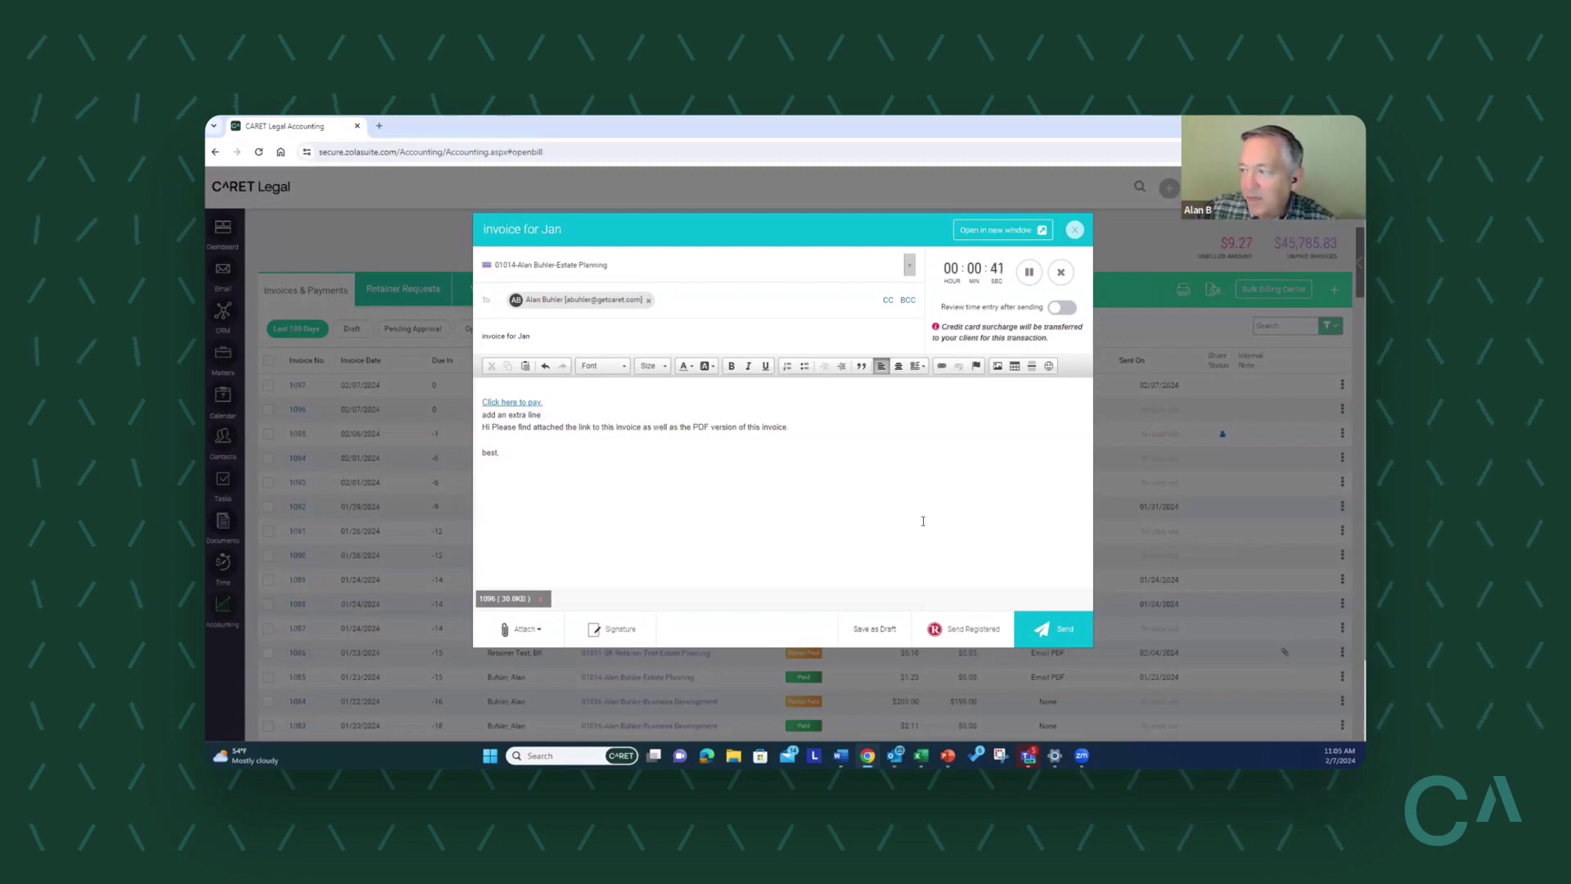
{"action": "left_click", "coordinate": [1048, 629]}
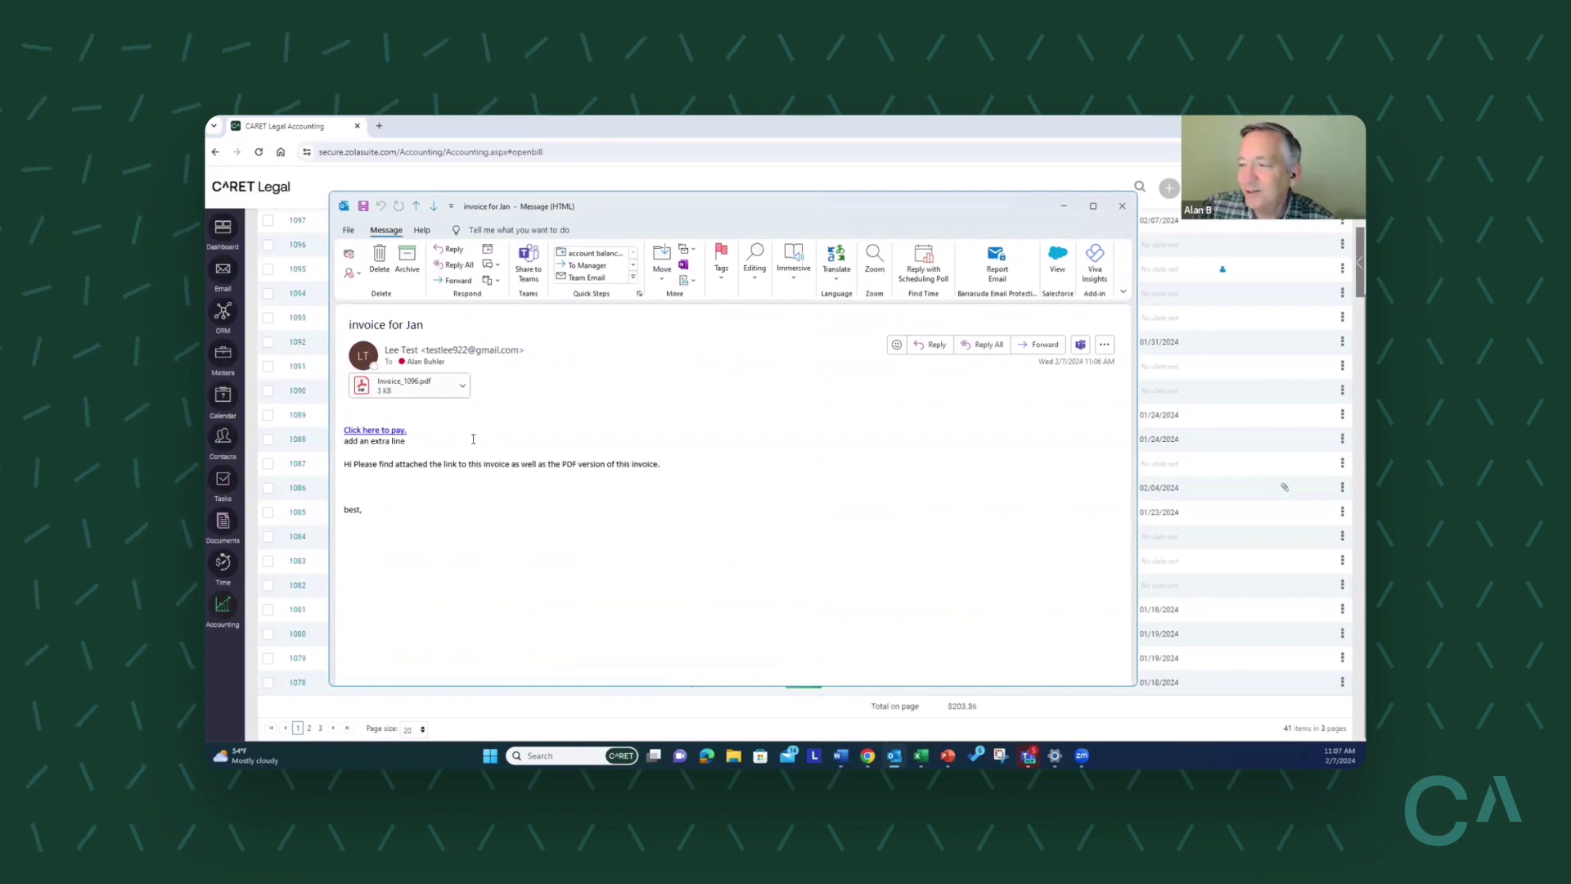
Follow the payment link in the received invoice email and select only the 02/07/2024 invoice for payment in the client portal.
{"action": "left_click", "coordinate": [376, 431]}
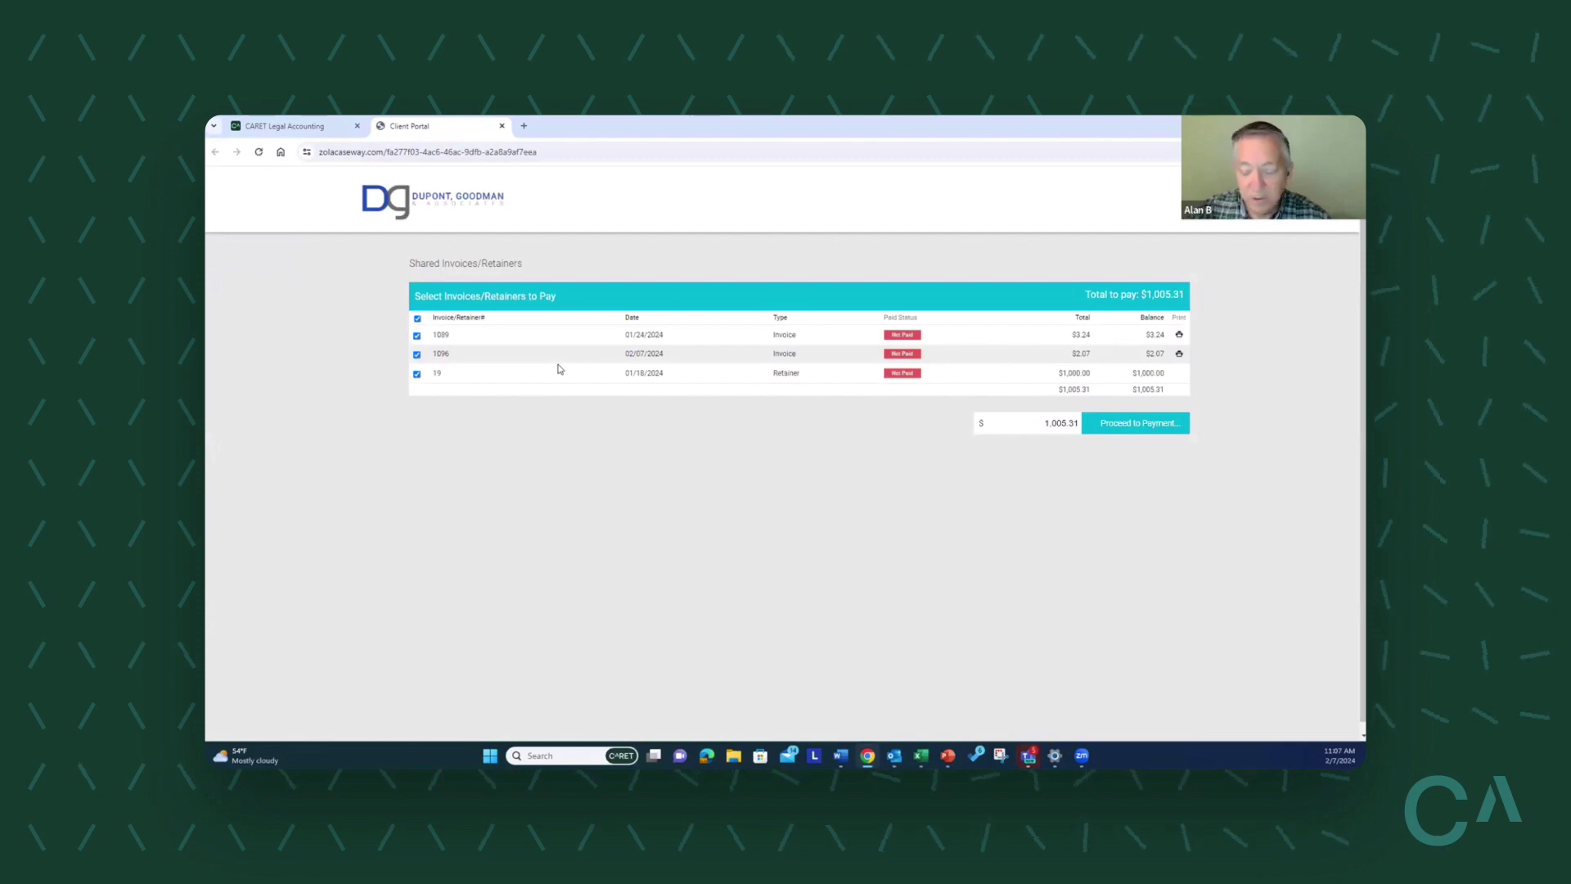
{"action": "left_click", "coordinate": [418, 320]}
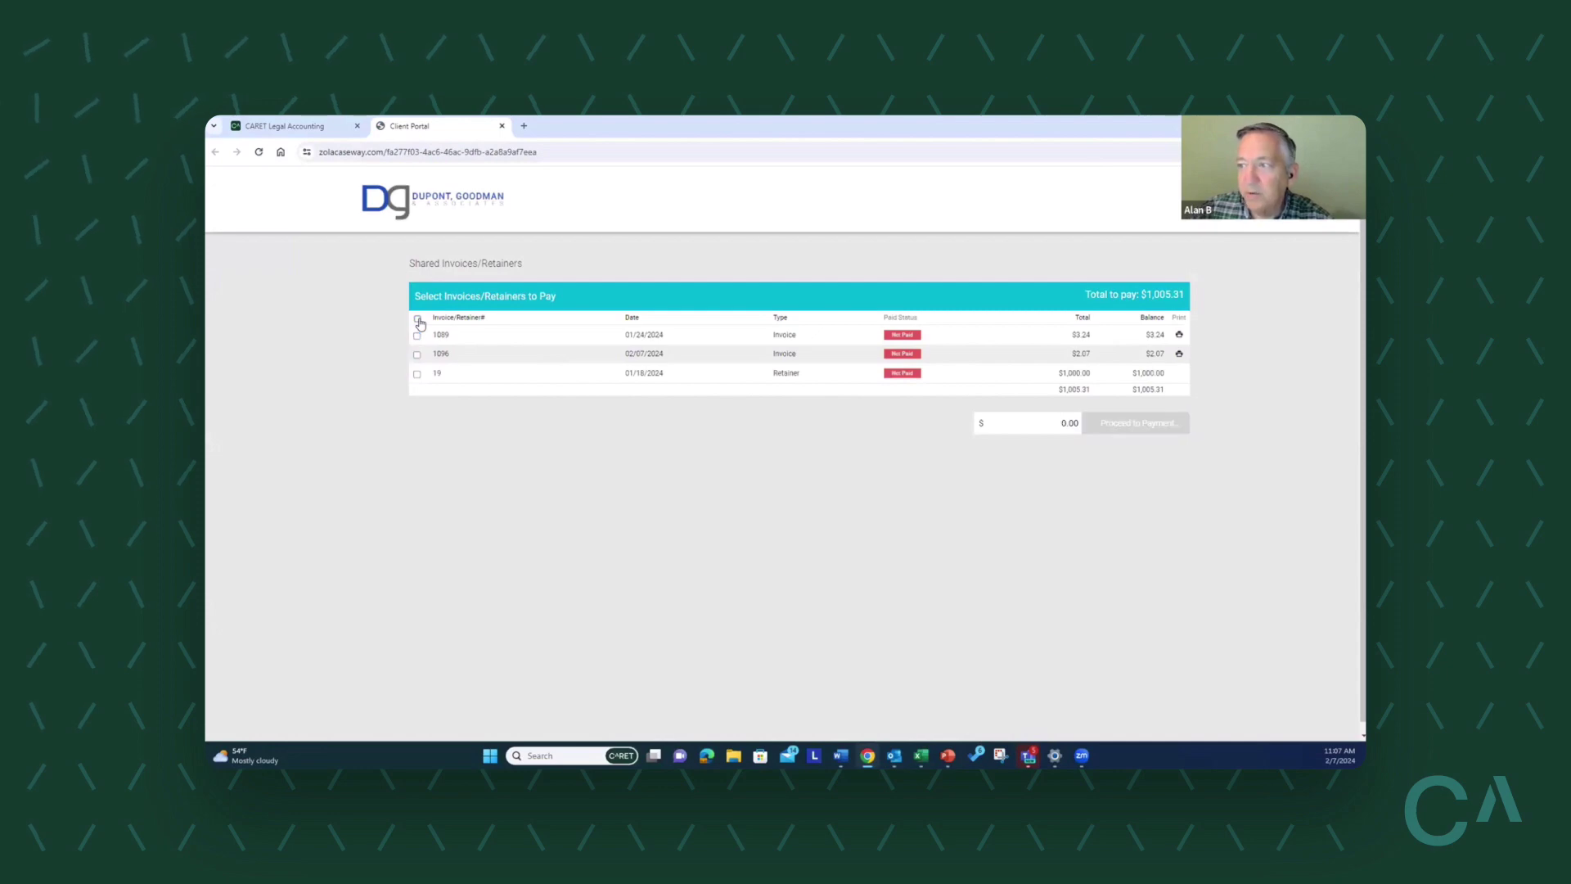
{"action": "left_click", "coordinate": [418, 354]}
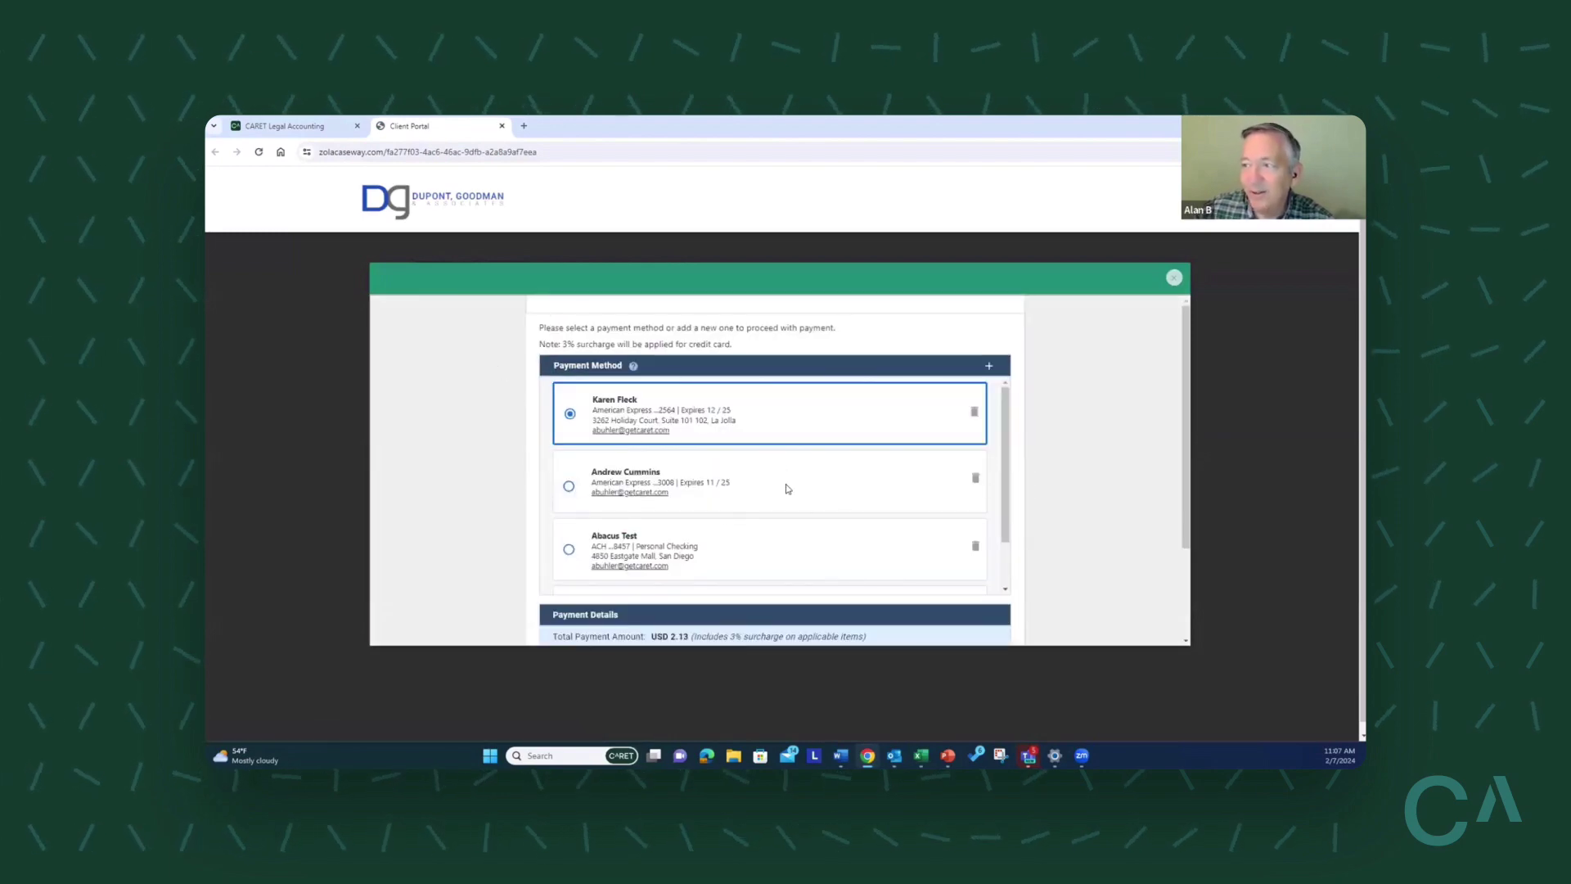
Pay the selected invoice with the saved Visa card, including the 3% surcharge.
{"action": "scroll", "coordinate": [788, 489], "scroll_direction": "down", "scroll_amount": 1}
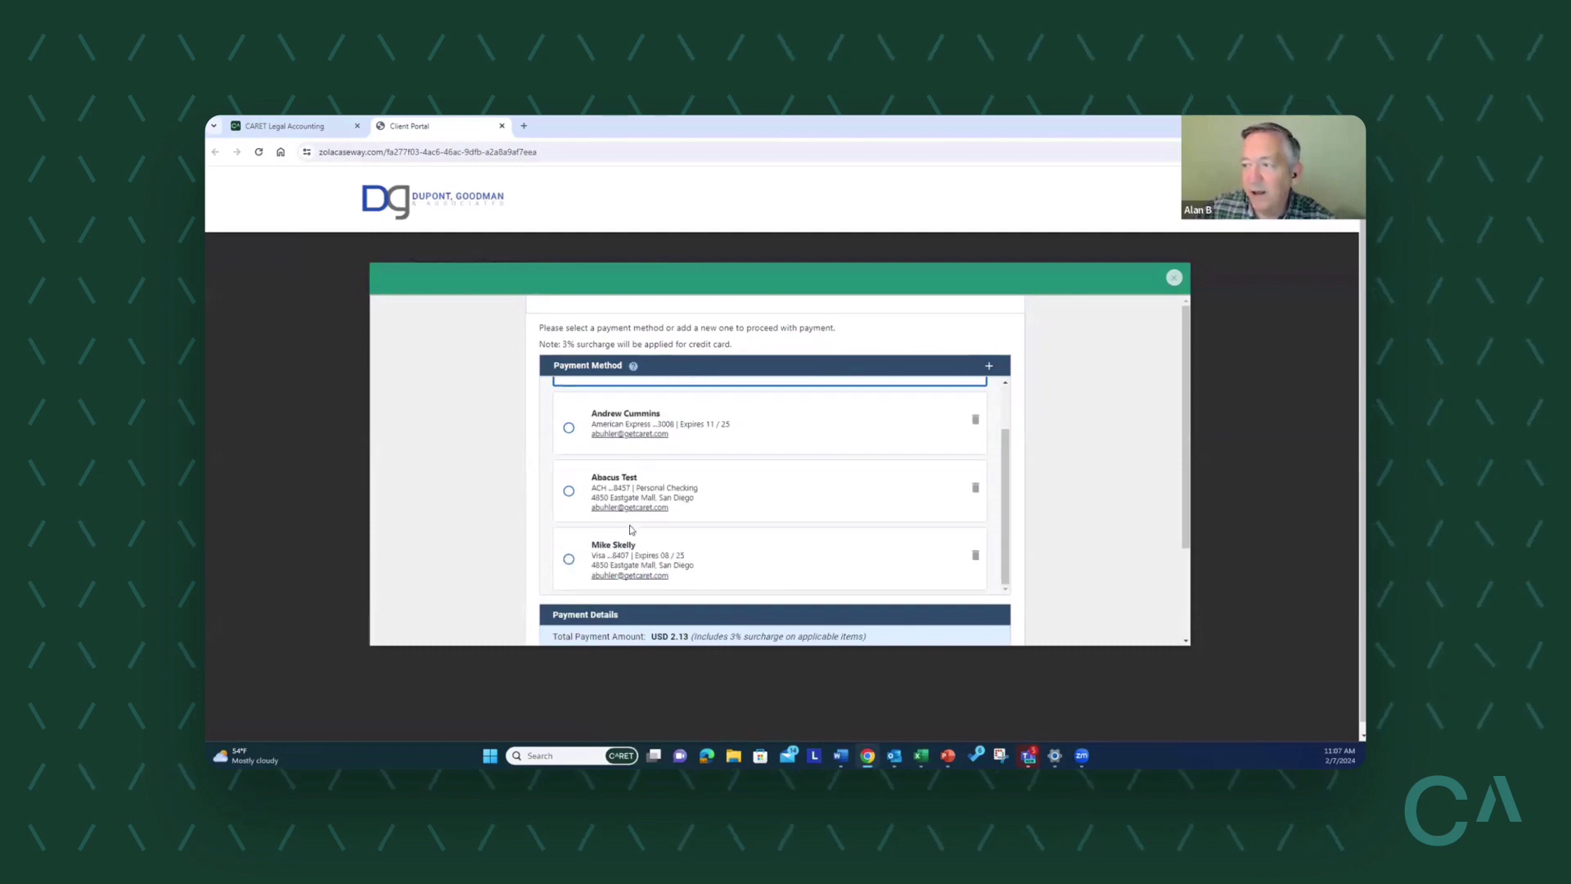
{"action": "left_click", "coordinate": [569, 561]}
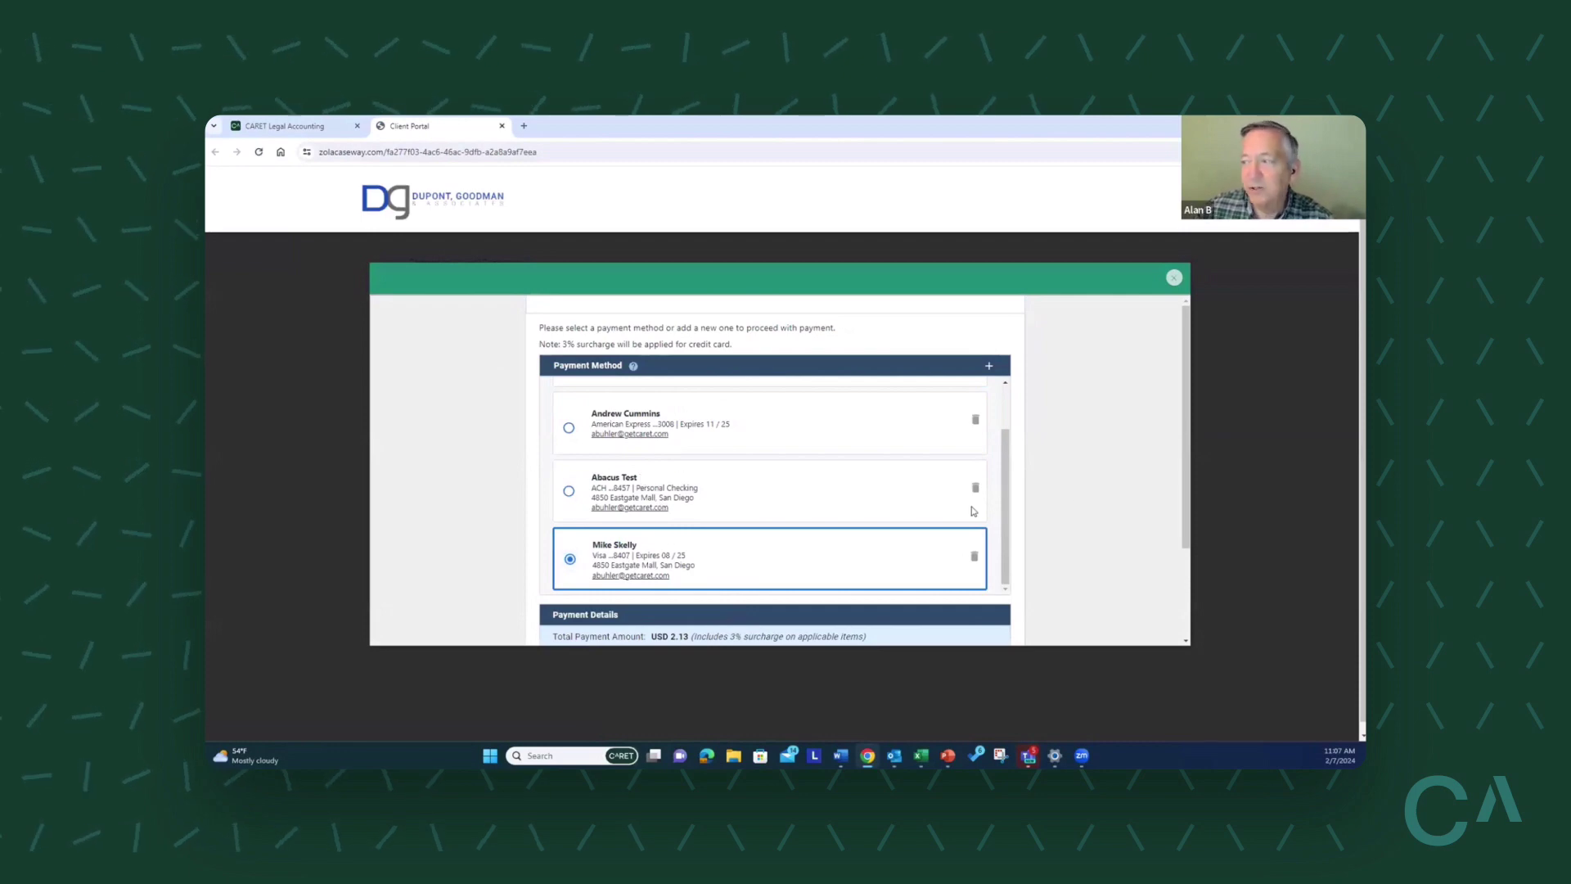
{"action": "scroll", "coordinate": [1070, 501], "scroll_direction": "down", "scroll_amount": 2}
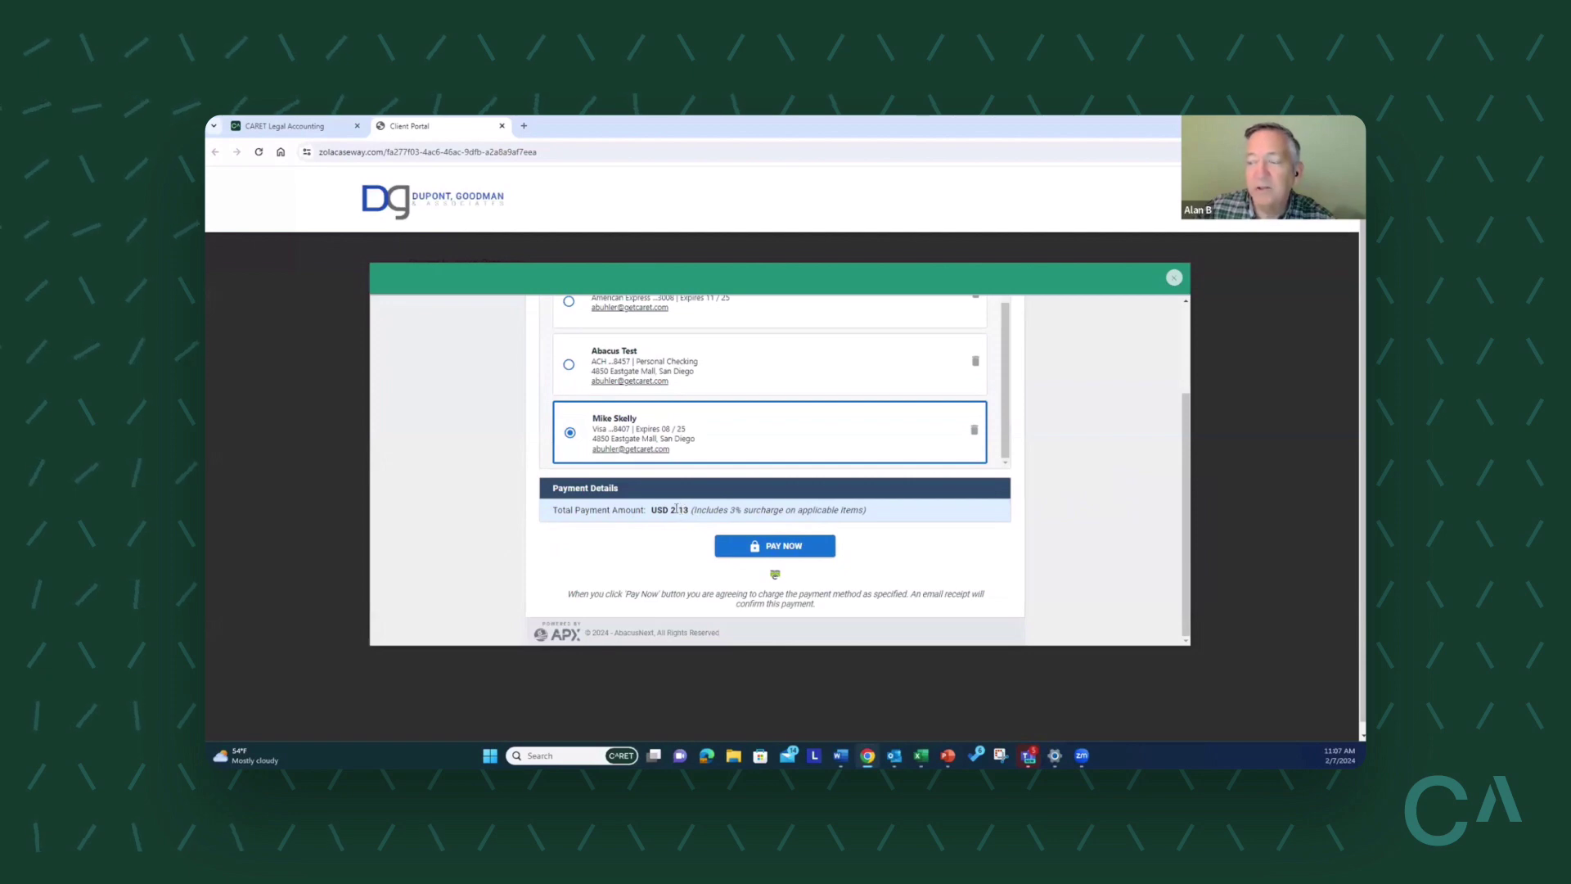
{"action": "left_click", "coordinate": [794, 554]}
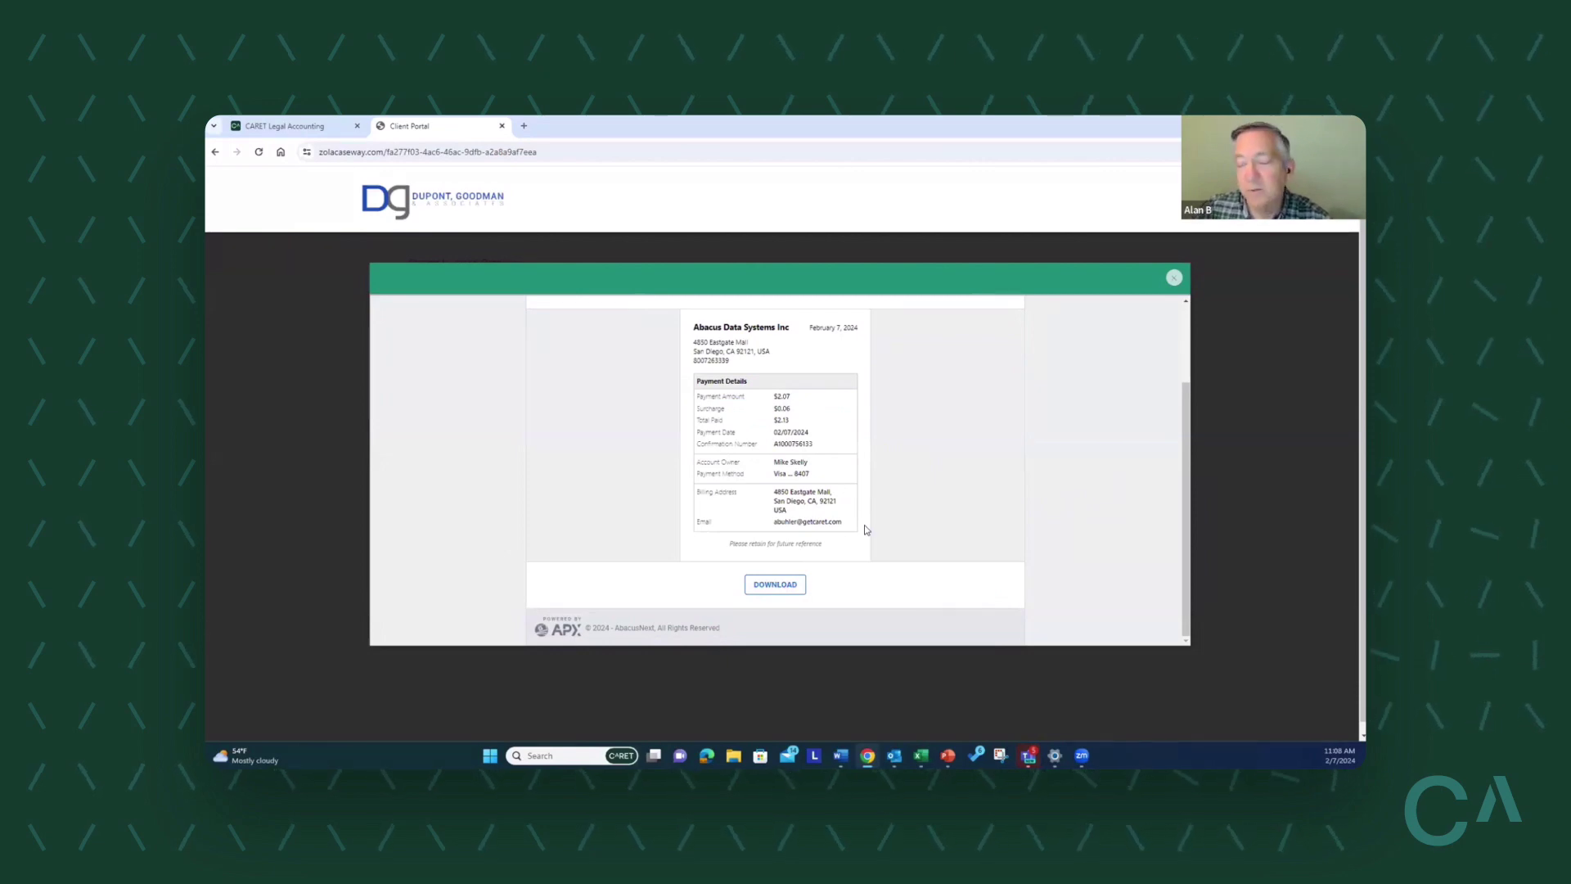
Return to CARET Legal and open the billing settings in the primary client's contact record.
{"action": "left_click", "coordinate": [332, 125]}
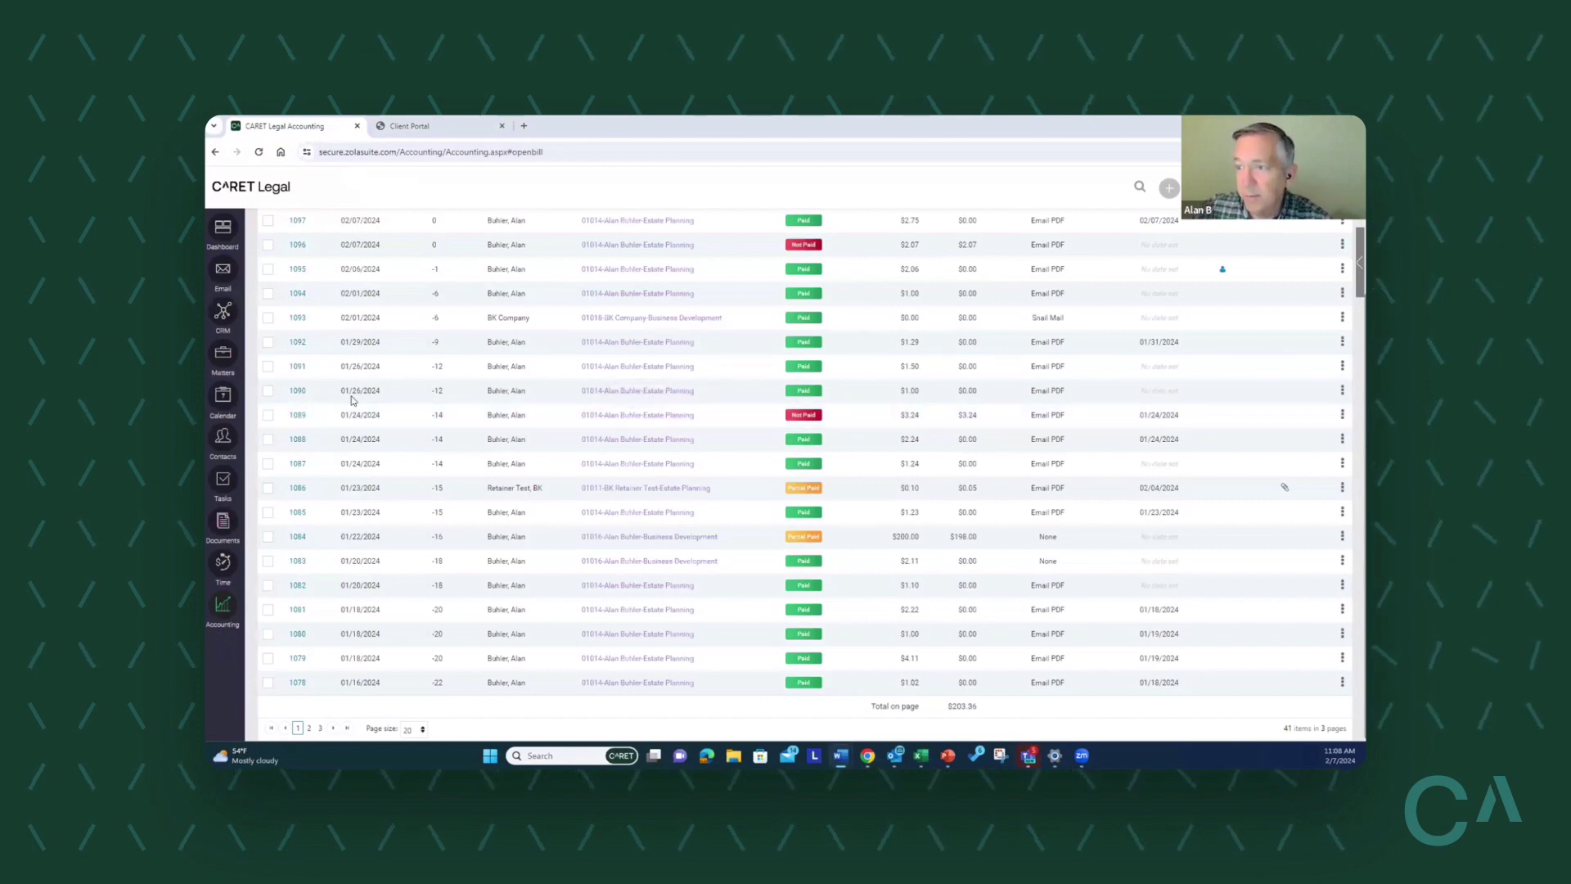
{"action": "left_click", "coordinate": [228, 447]}
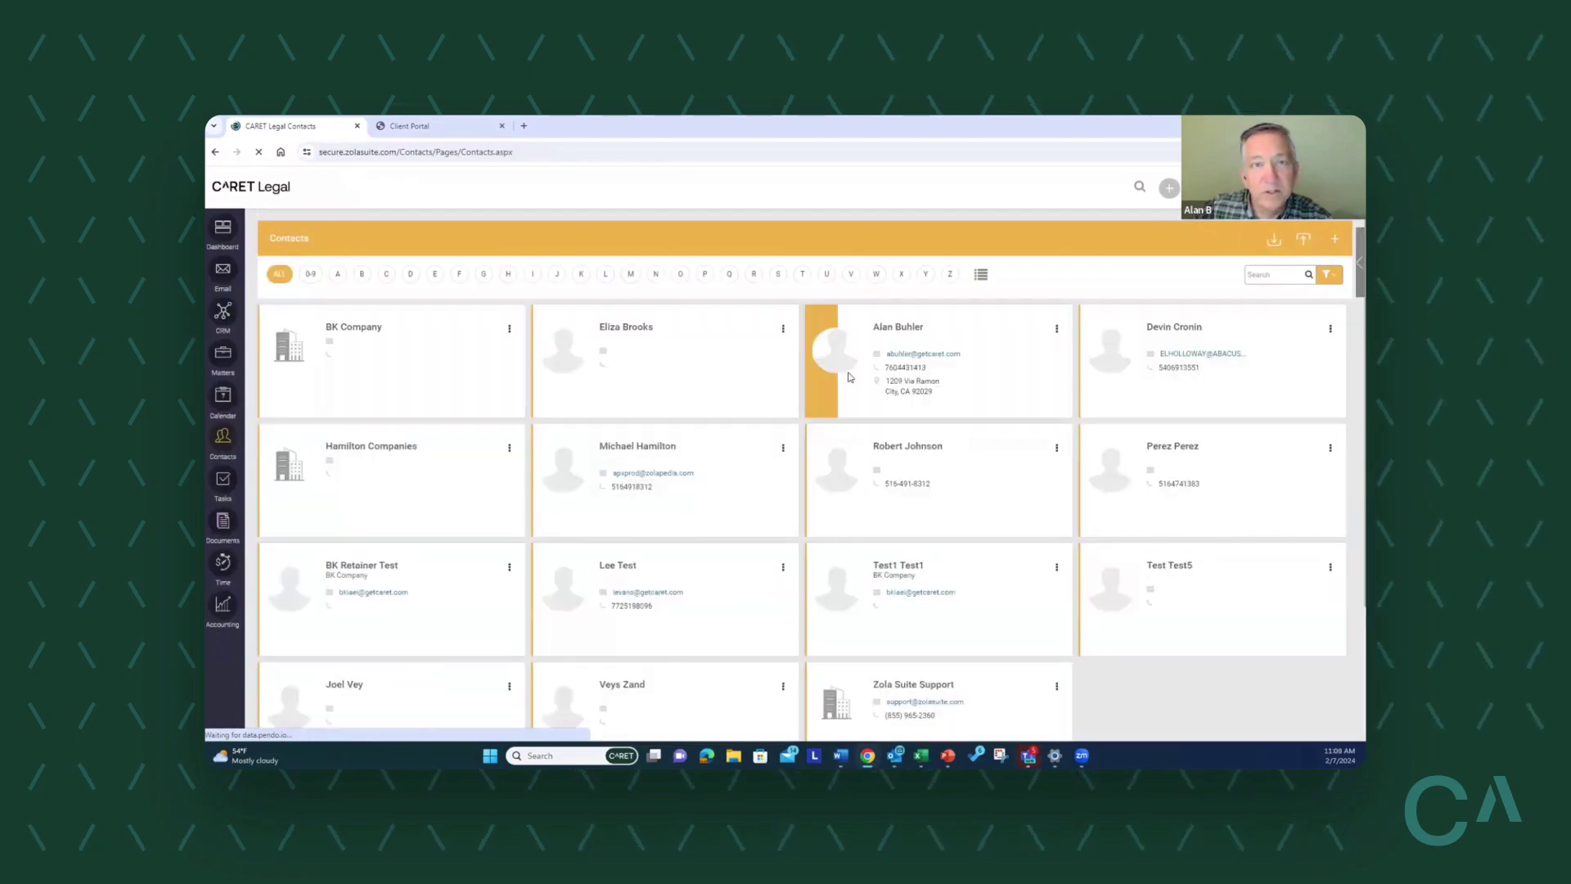
{"action": "left_click", "coordinate": [1057, 329]}
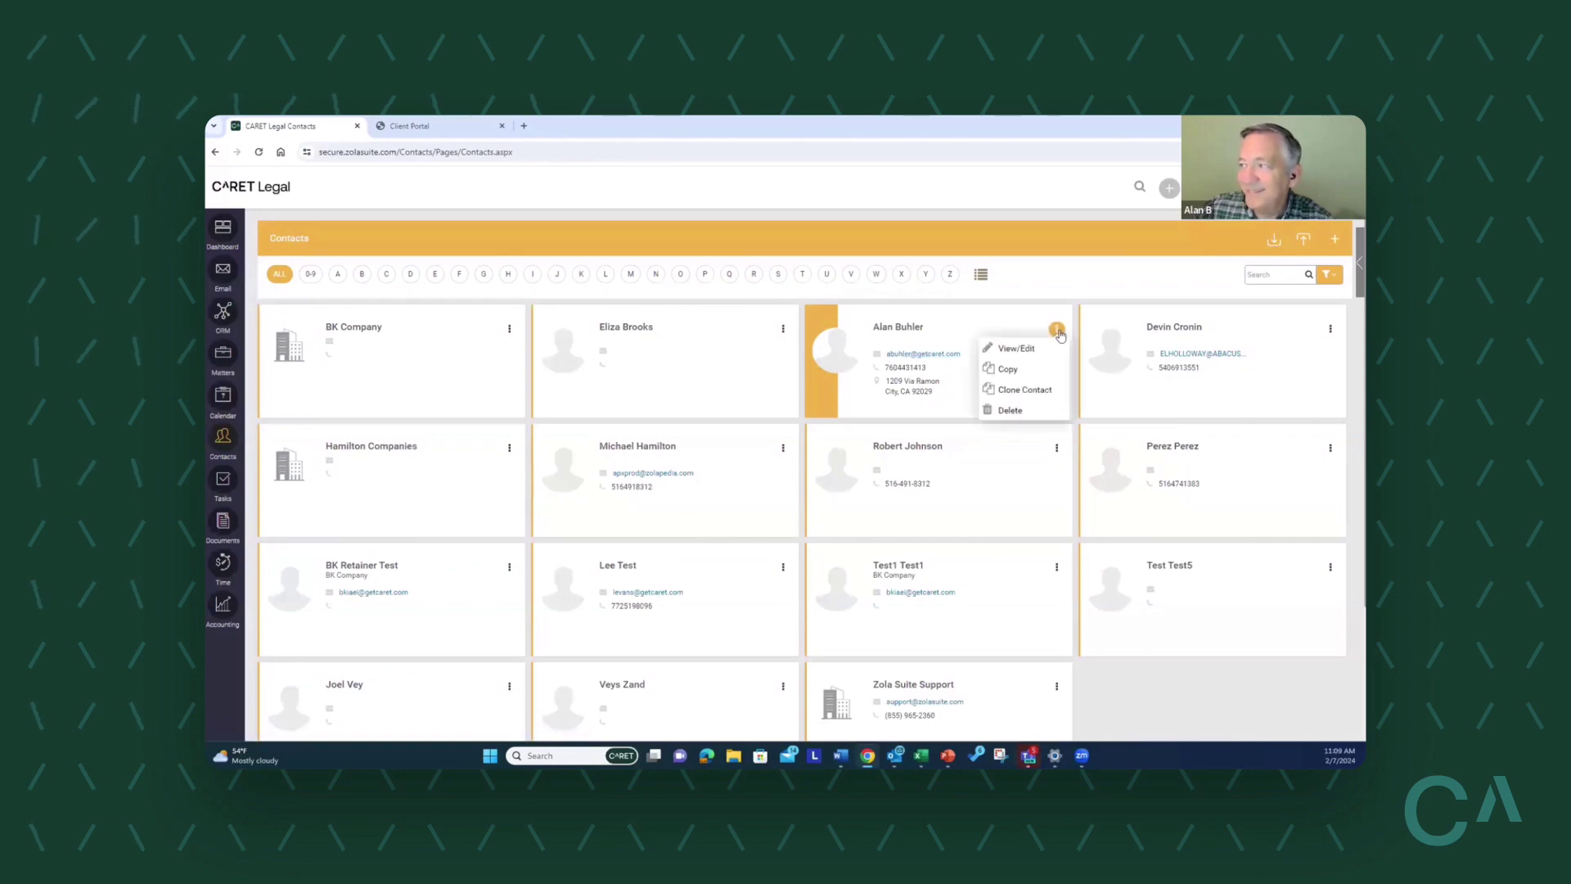
{"action": "left_click", "coordinate": [1015, 349]}
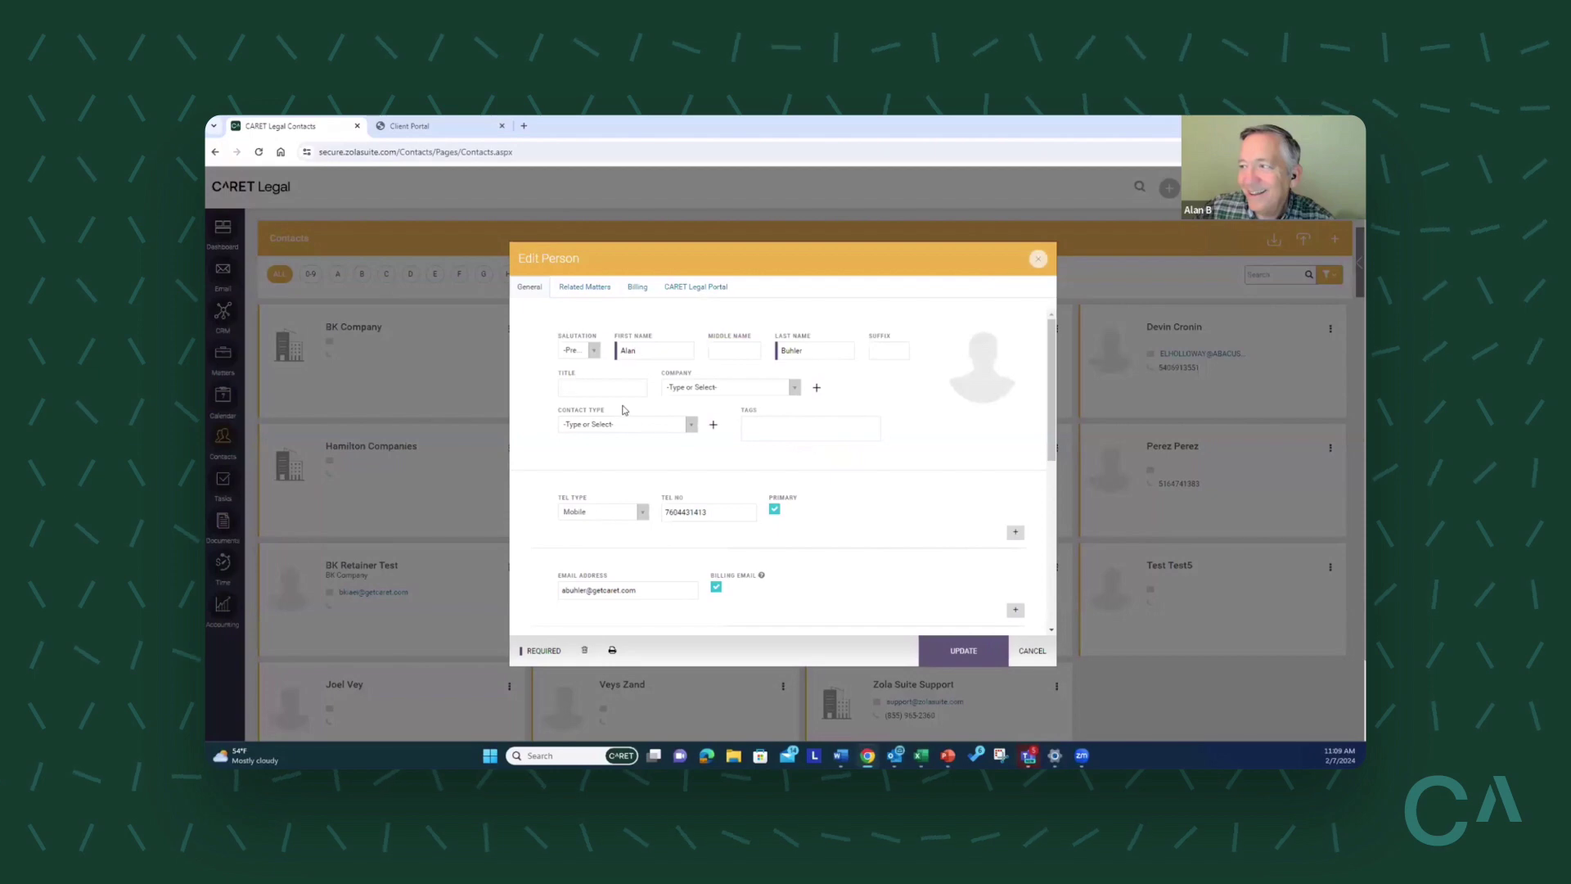
{"action": "left_click", "coordinate": [638, 287]}
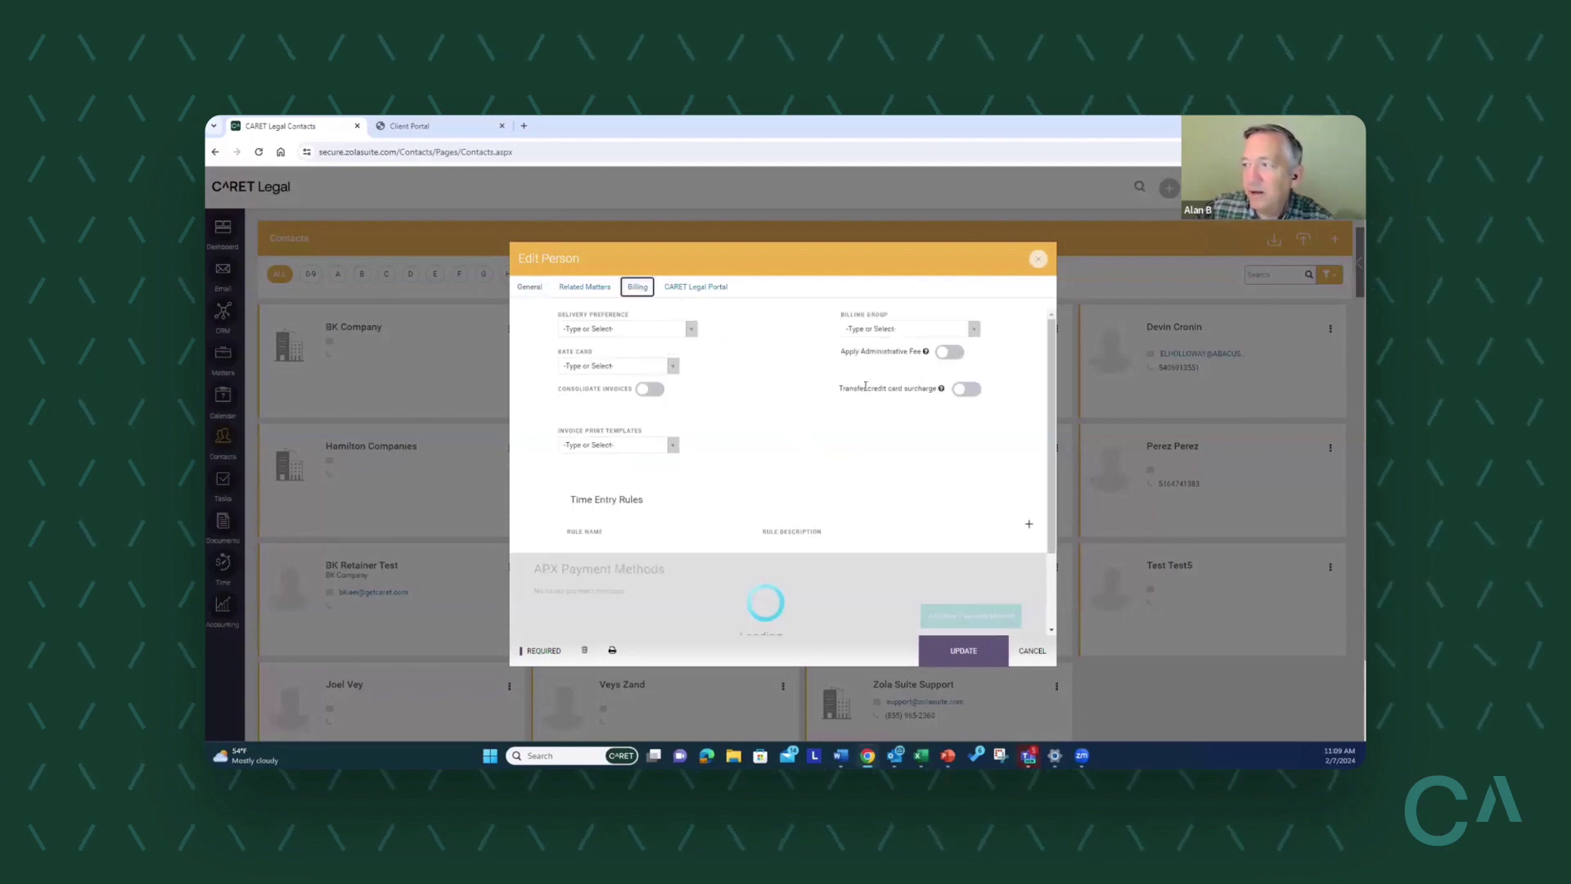
Turn on credit card surcharge transfer for all the client's related matters, and close the contact record without updating it.
{"action": "left_click", "coordinate": [968, 390]}
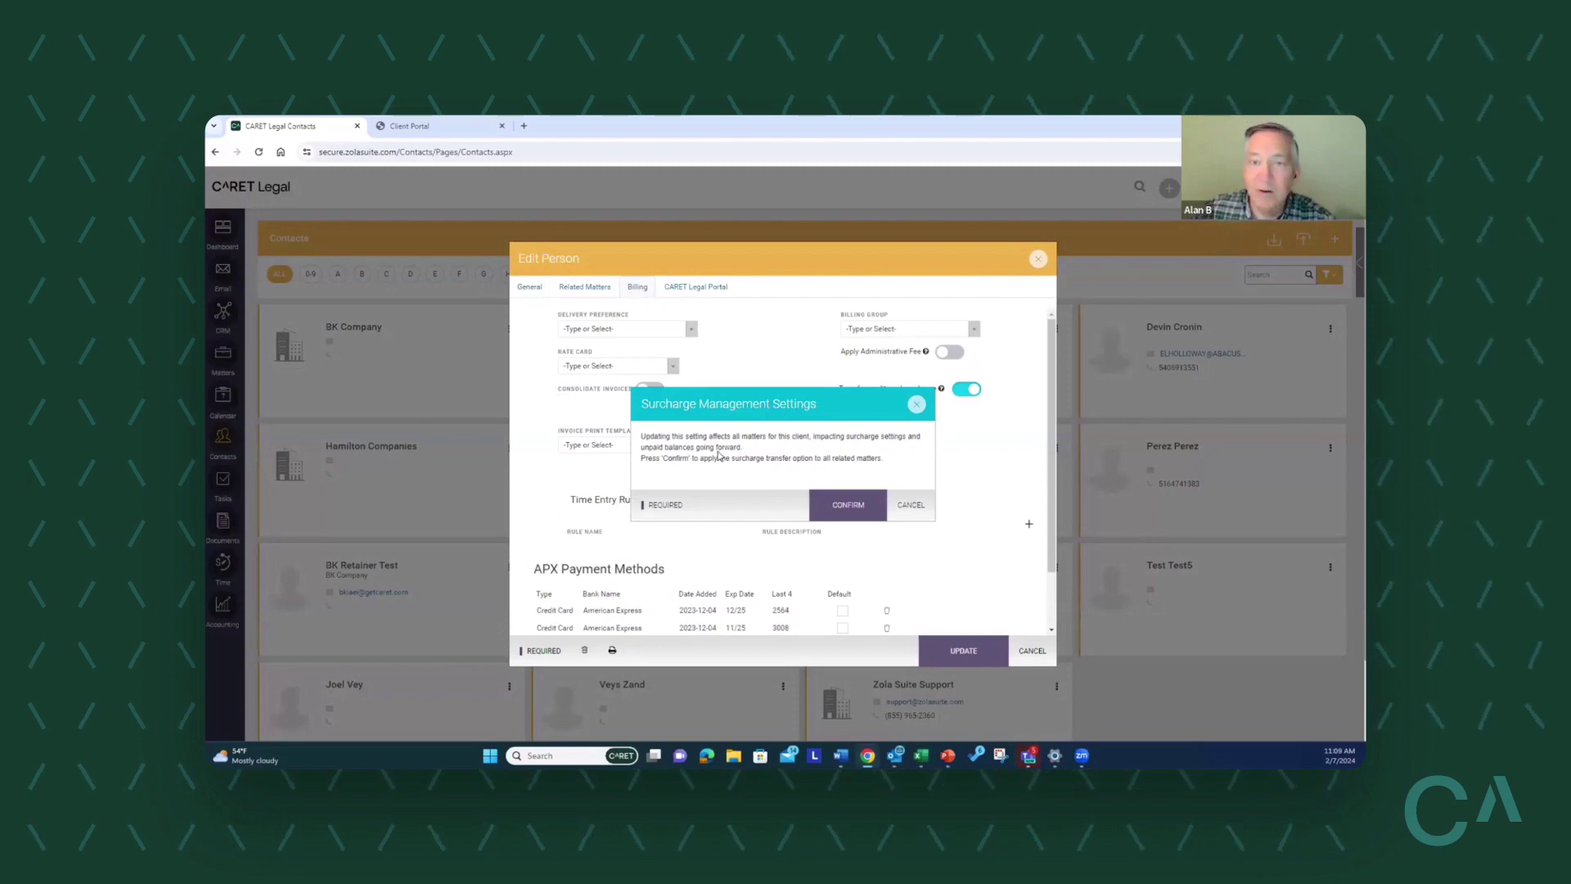
{"action": "left_click", "coordinate": [851, 506]}
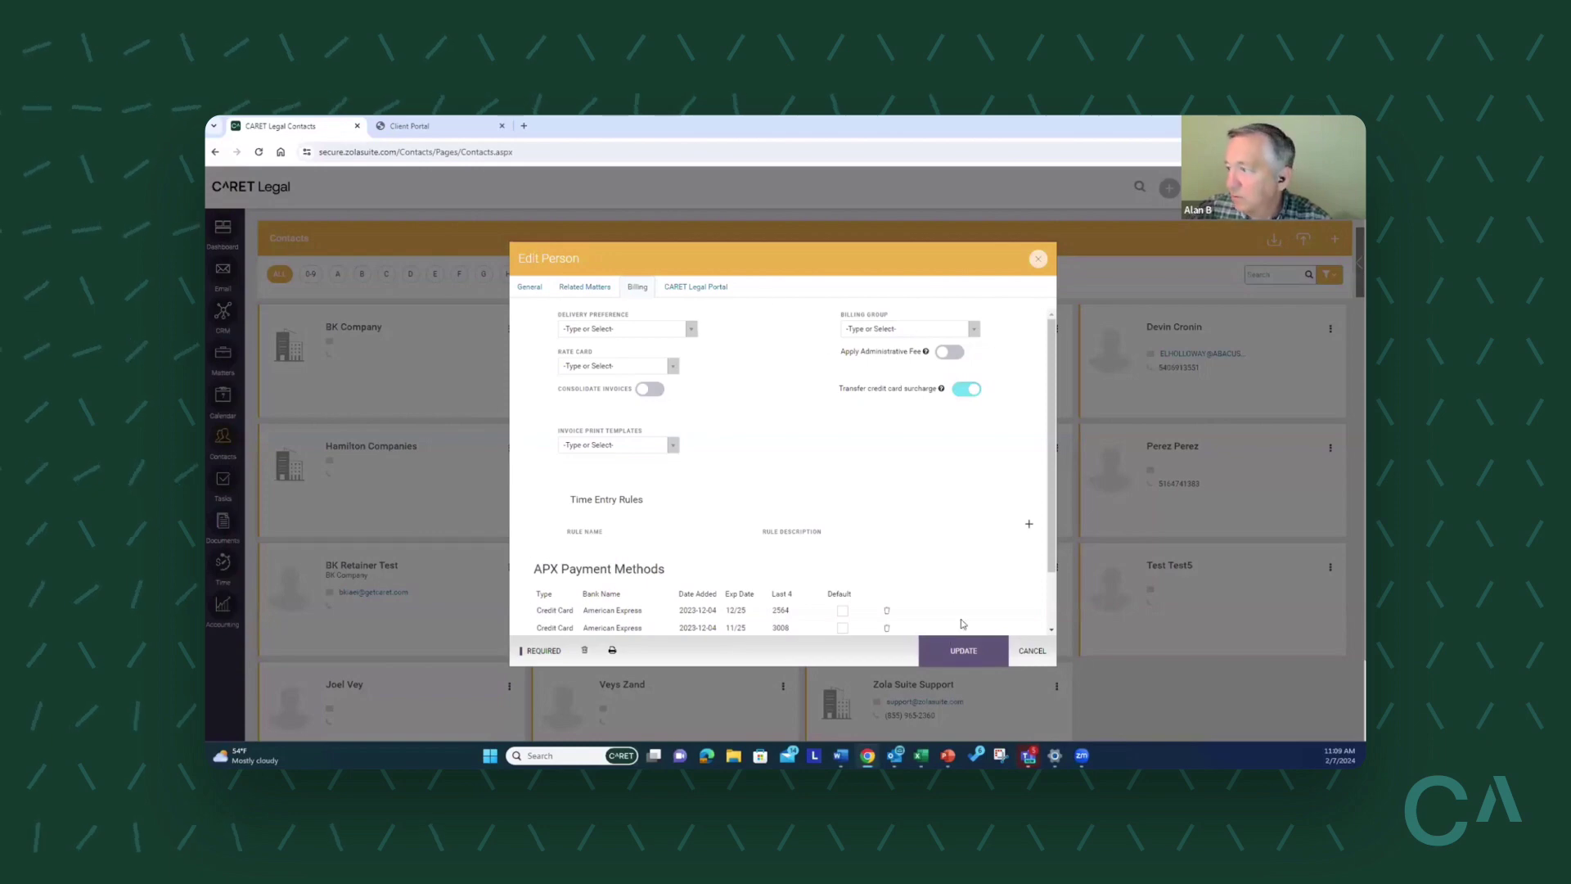
{"action": "left_click", "coordinate": [1029, 650]}
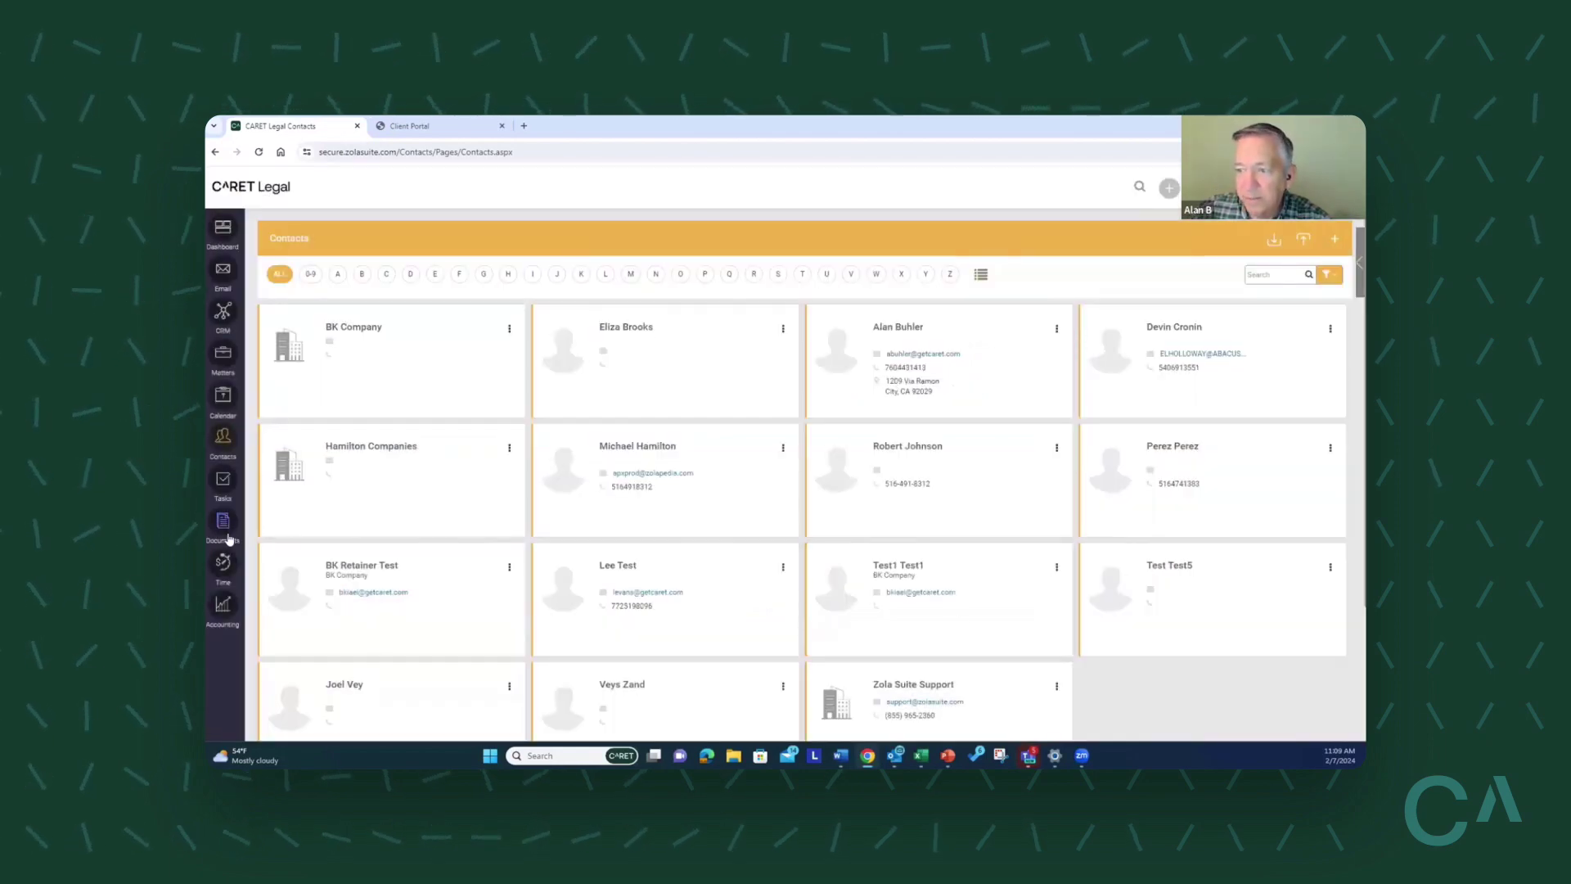
Run the APX Disbursement Report from the accounting reports for the year-to-date period.
{"action": "left_click", "coordinate": [230, 606]}
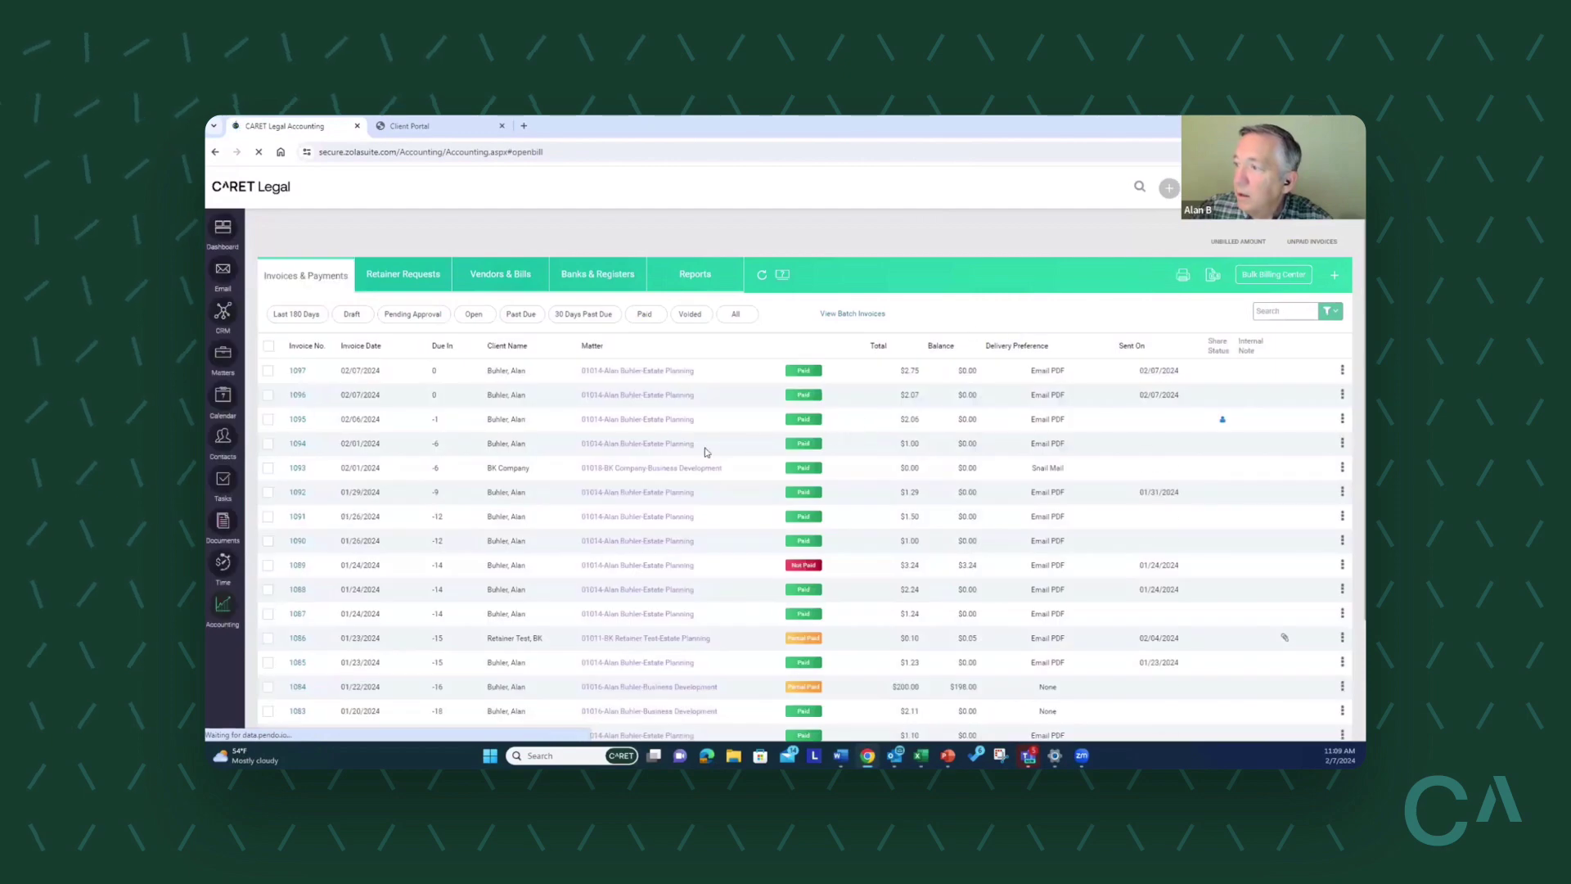
{"action": "left_click", "coordinate": [695, 277]}
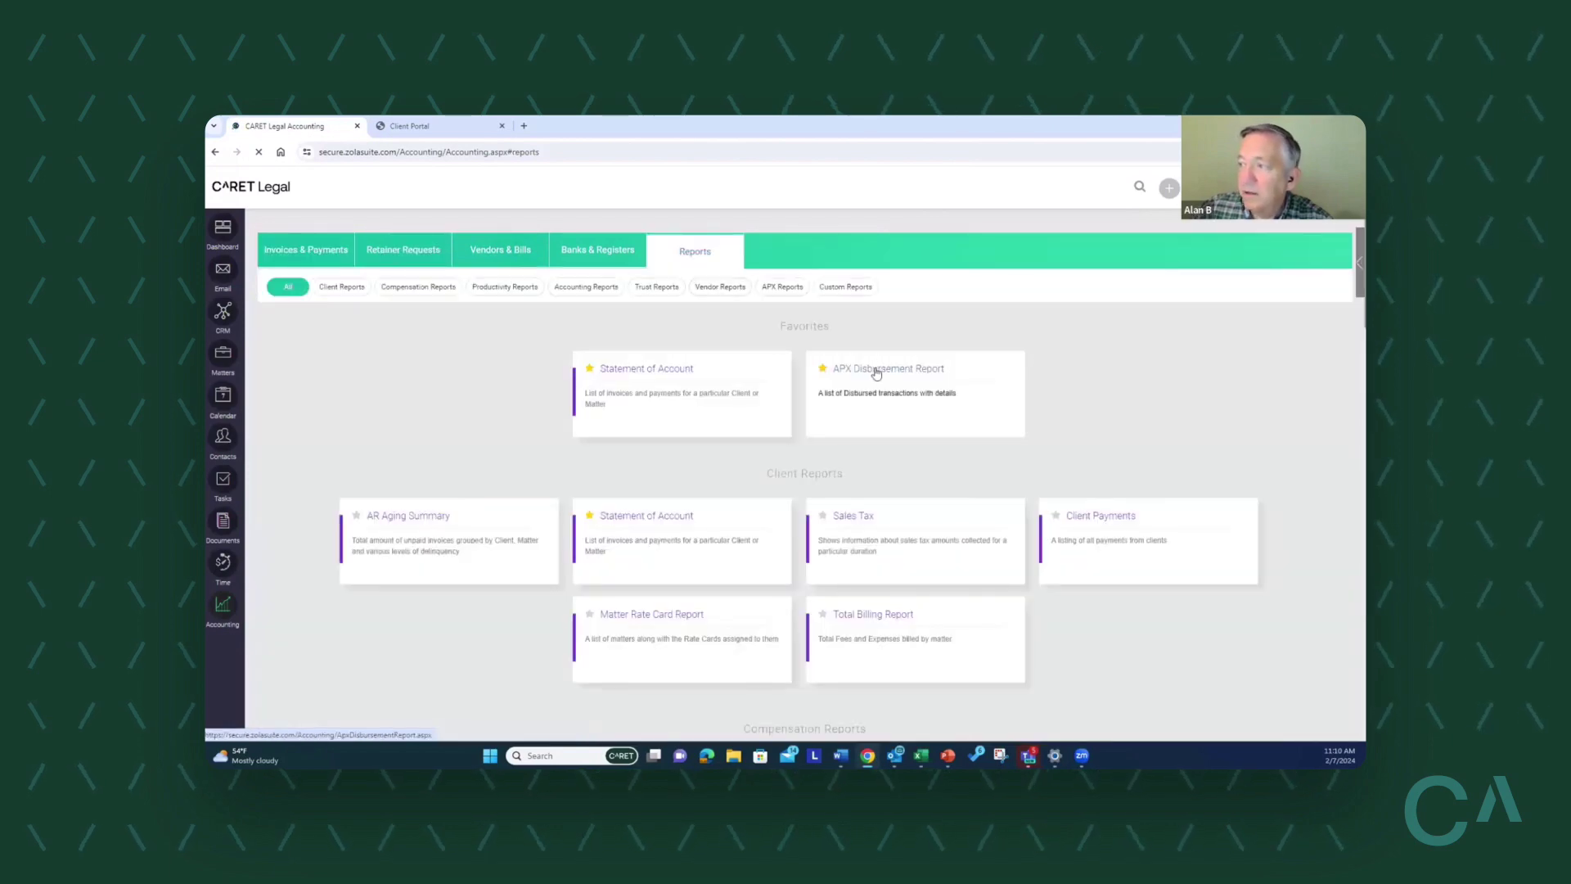
{"action": "left_click", "coordinate": [876, 372]}
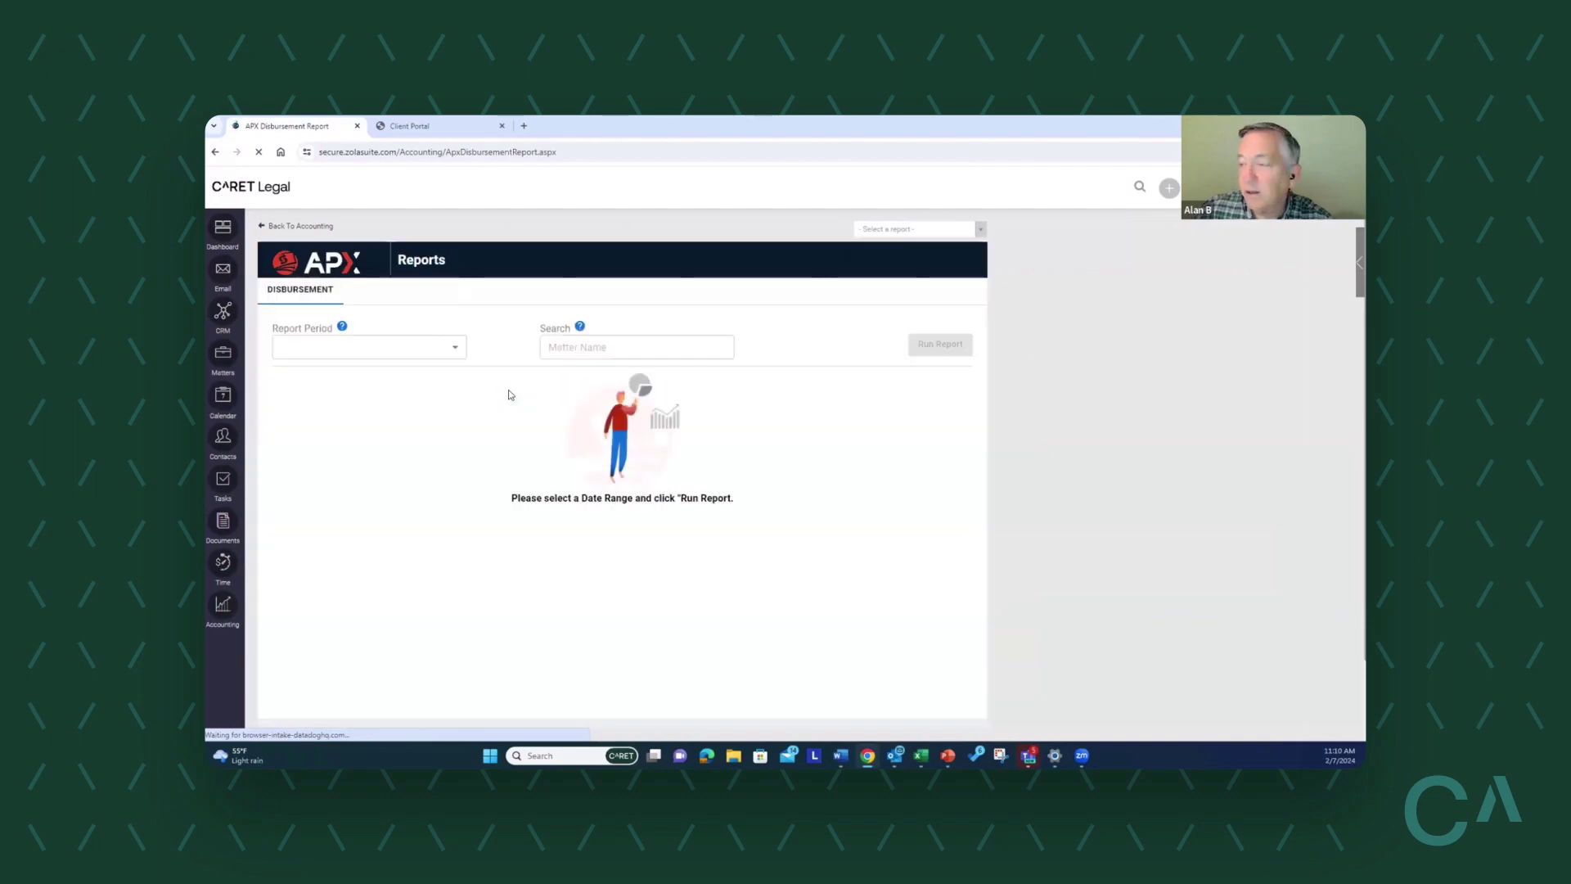
{"action": "left_click", "coordinate": [457, 350]}
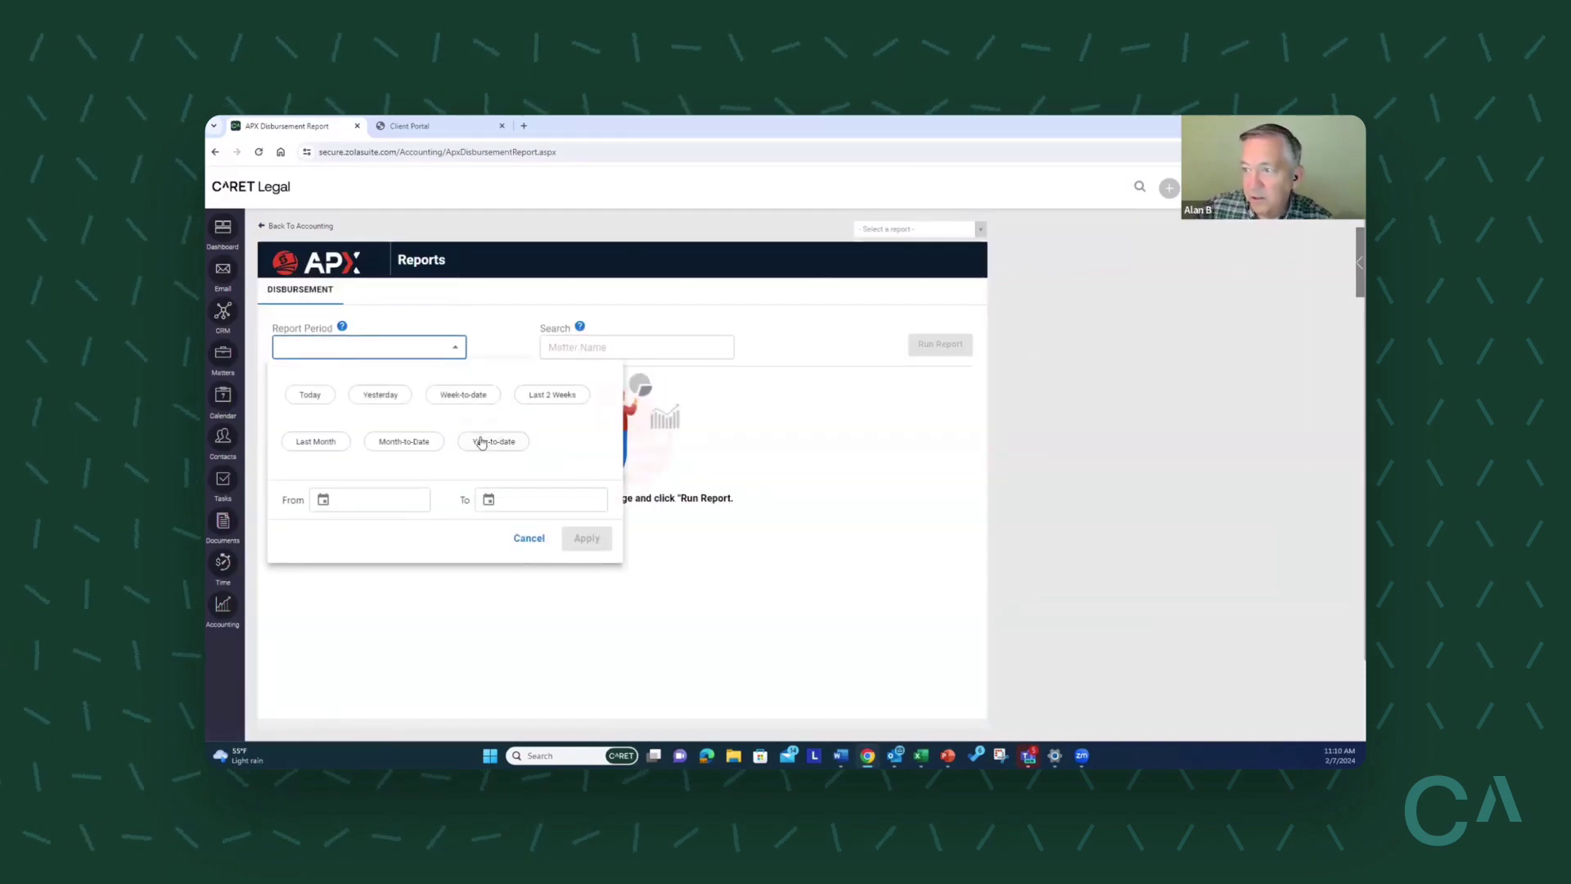
{"action": "left_click", "coordinate": [481, 443]}
{"action": "left_click", "coordinate": [586, 539]}
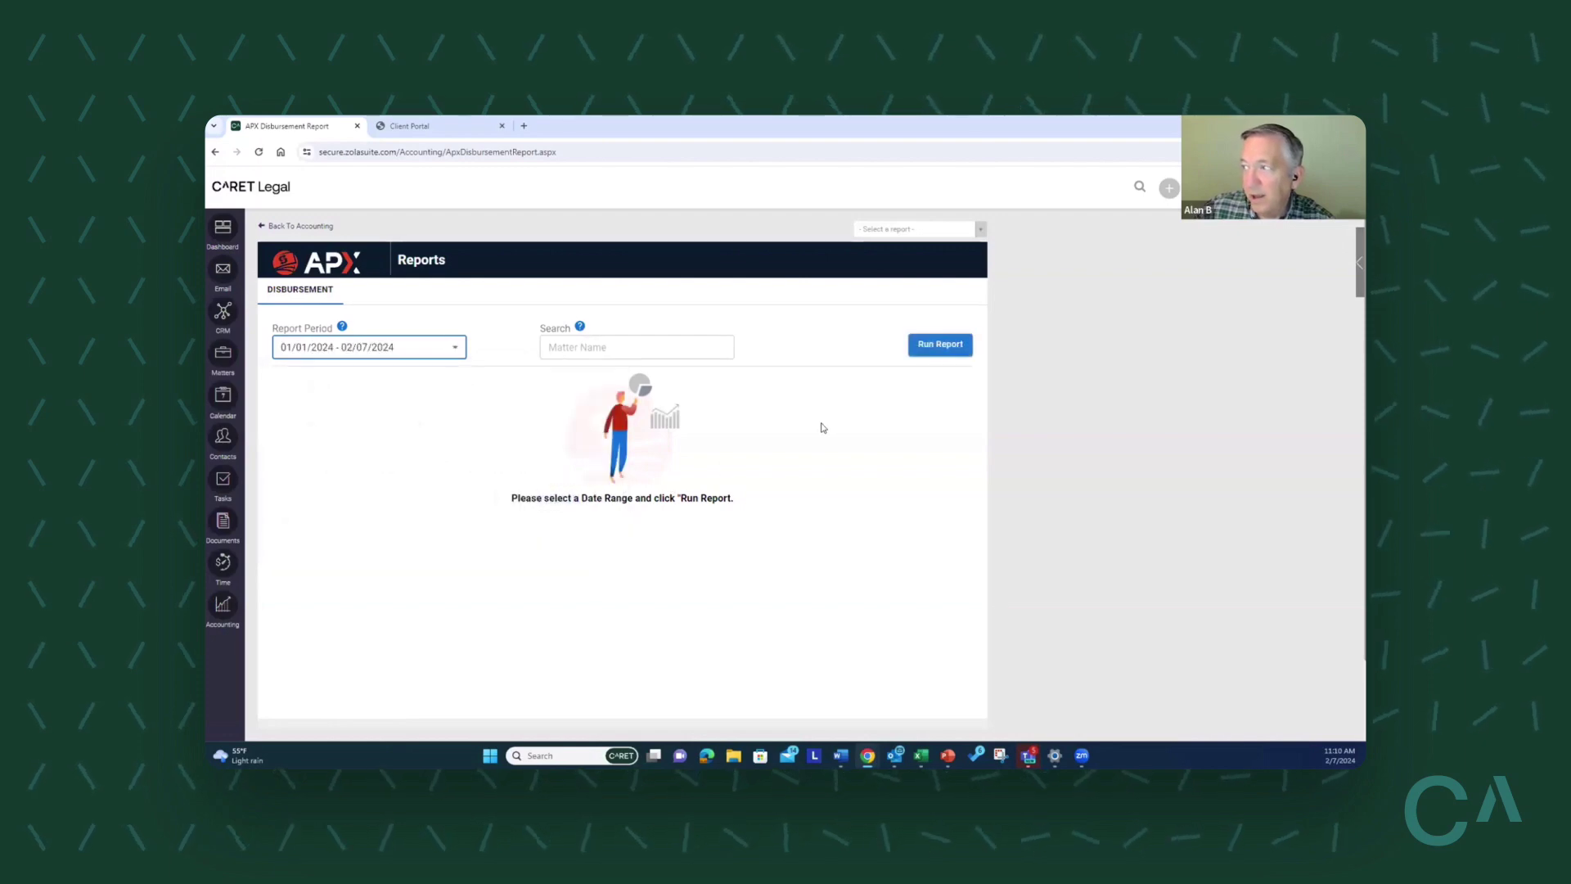
{"action": "left_click", "coordinate": [938, 344]}
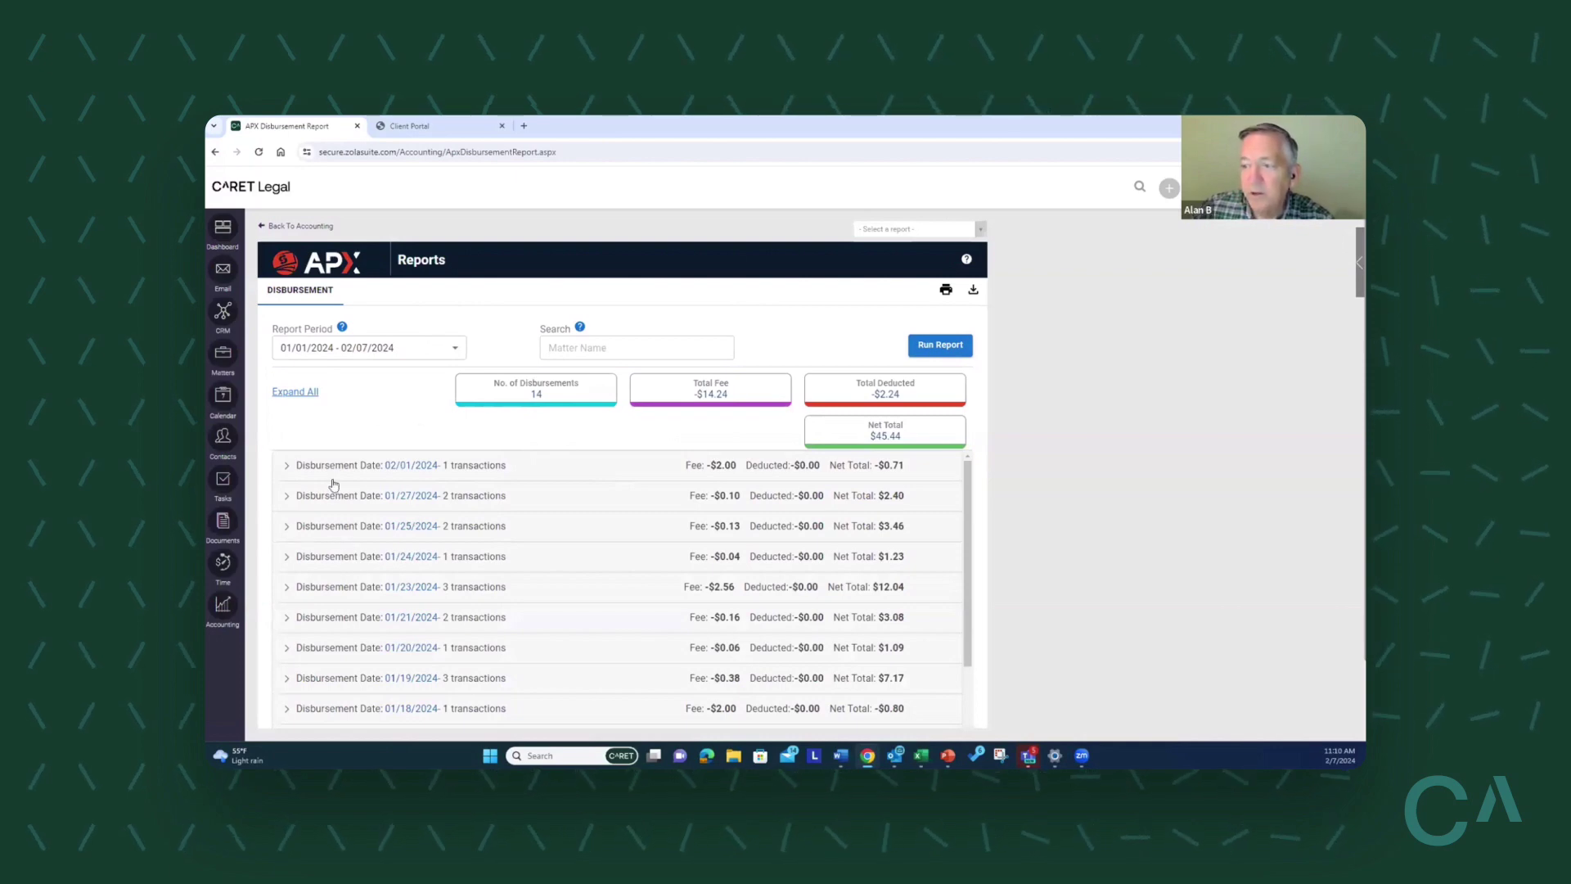
Examine the transaction details of the 02/01/2024, 01/27/2024 and 01/25/2024 disbursements, collapsing each one after viewing.
{"action": "left_click", "coordinate": [288, 470]}
{"action": "left_click", "coordinate": [287, 466]}
{"action": "left_click", "coordinate": [285, 497]}
{"action": "left_click", "coordinate": [286, 497]}
{"action": "left_click", "coordinate": [287, 527]}
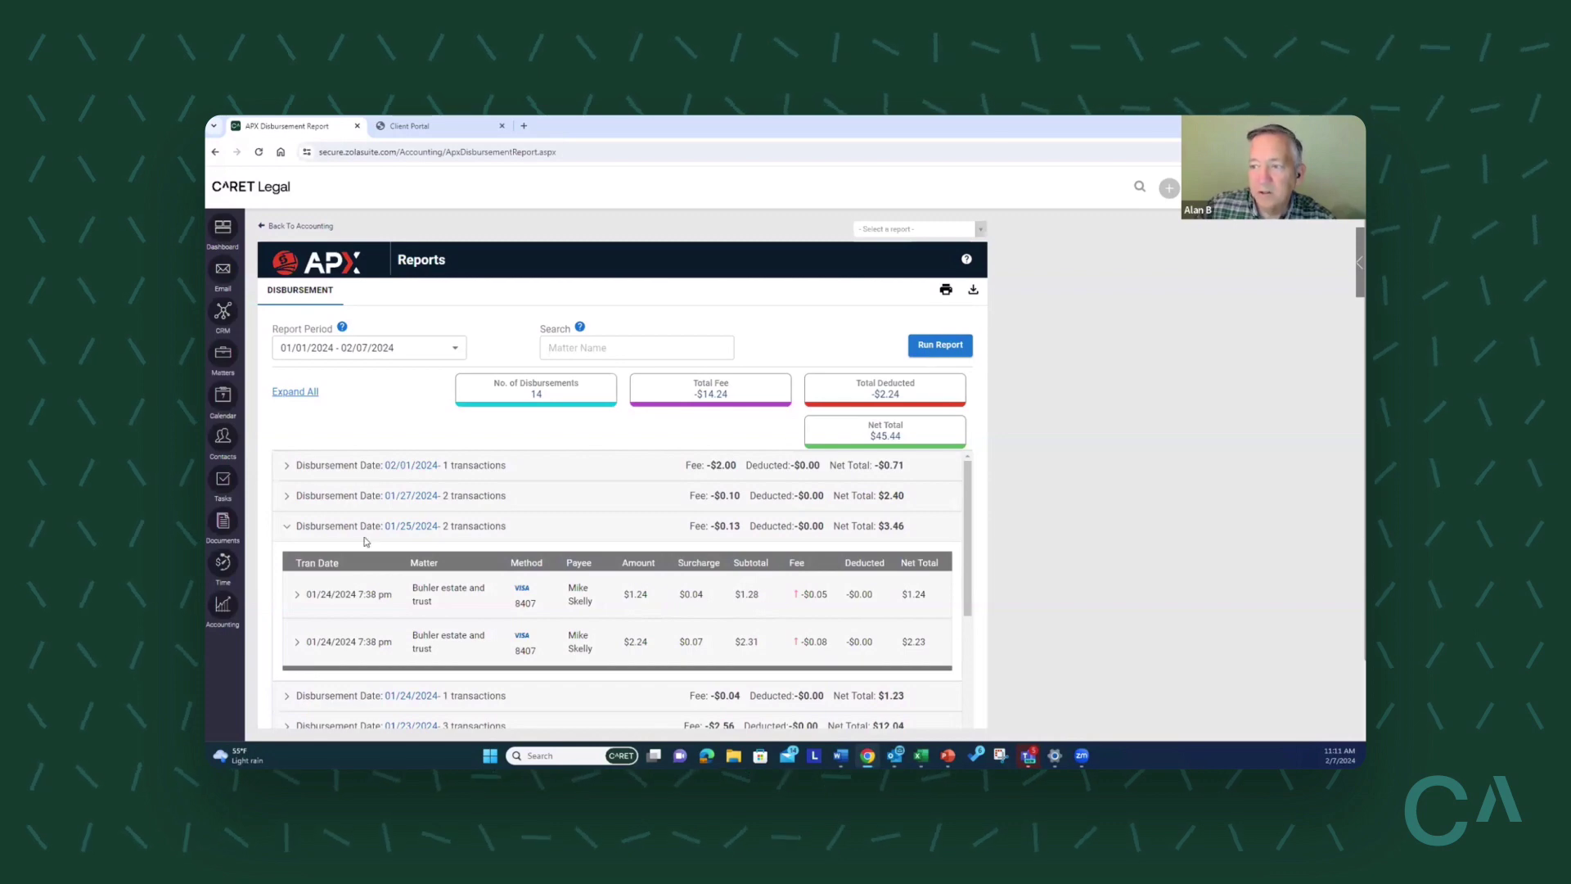
{"action": "left_click", "coordinate": [284, 528]}
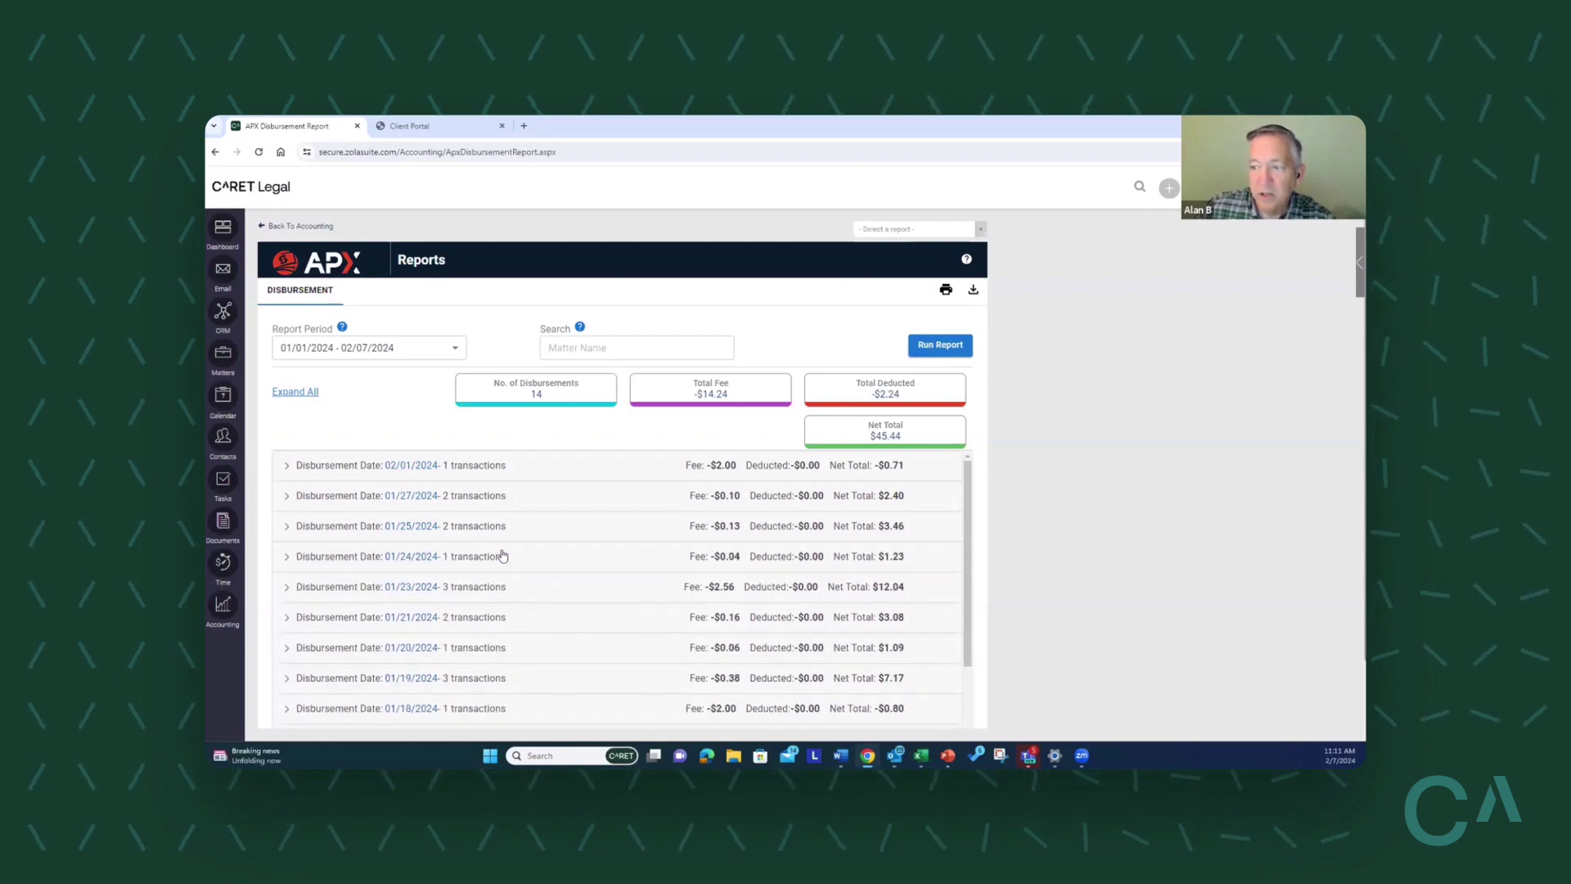